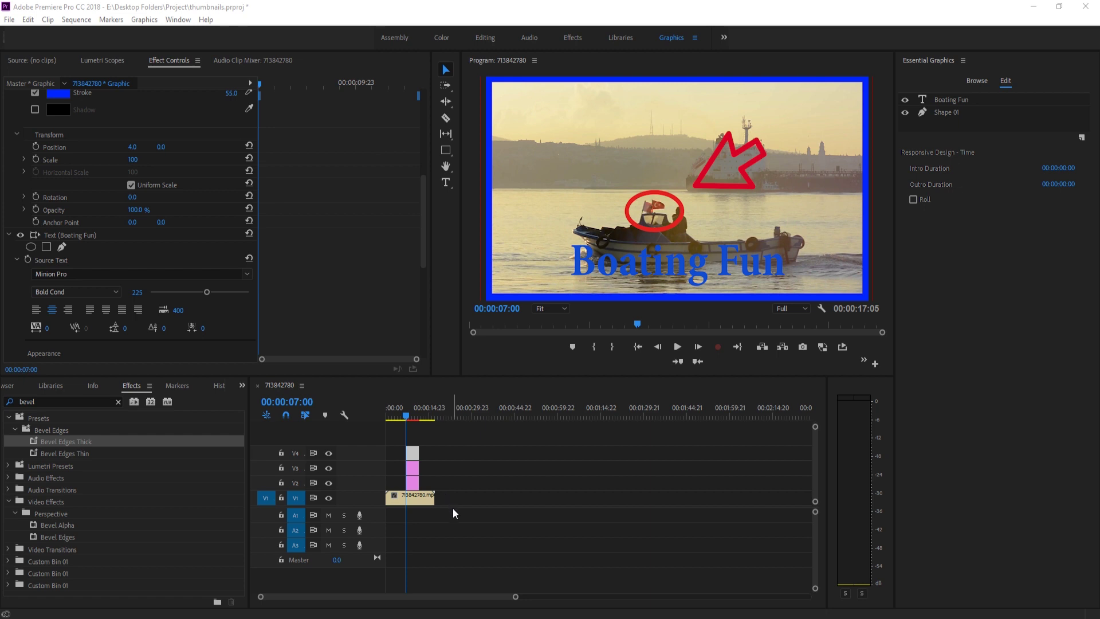
- Marquee-select all clips on tracks V1–V4 and delete them
{"action": "left_click_drag", "start_coordinate": [441, 511], "coordinate": [390, 449]}
{"action": "key", "text": "Delete"}
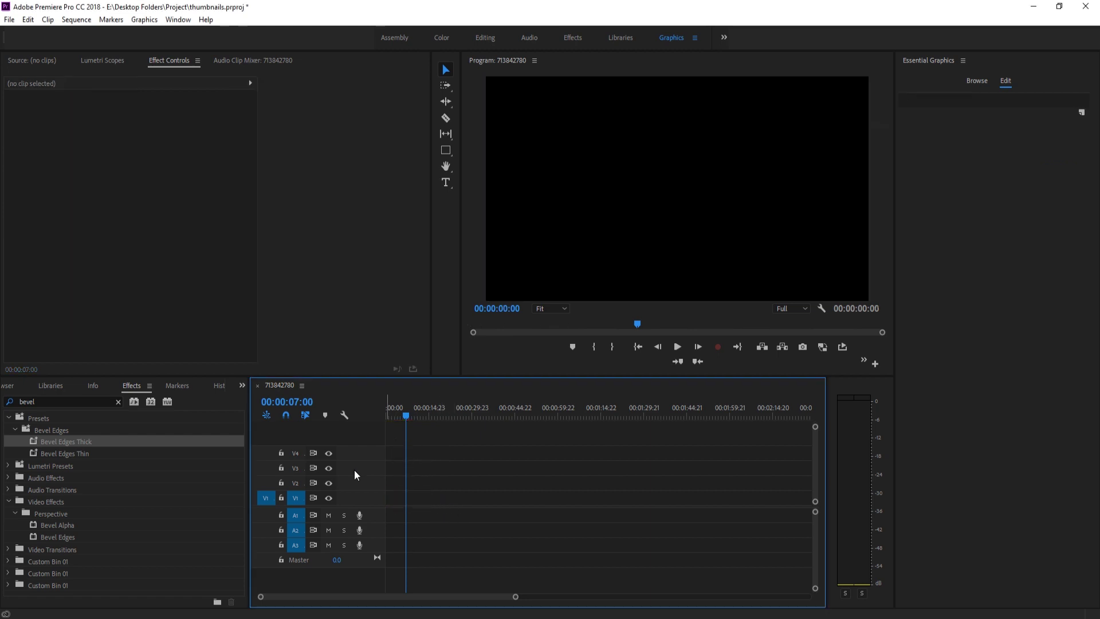
- From the Project panel, place 713842780.mp4 on track V2
{"action": "left_click", "coordinate": [17, 387]}
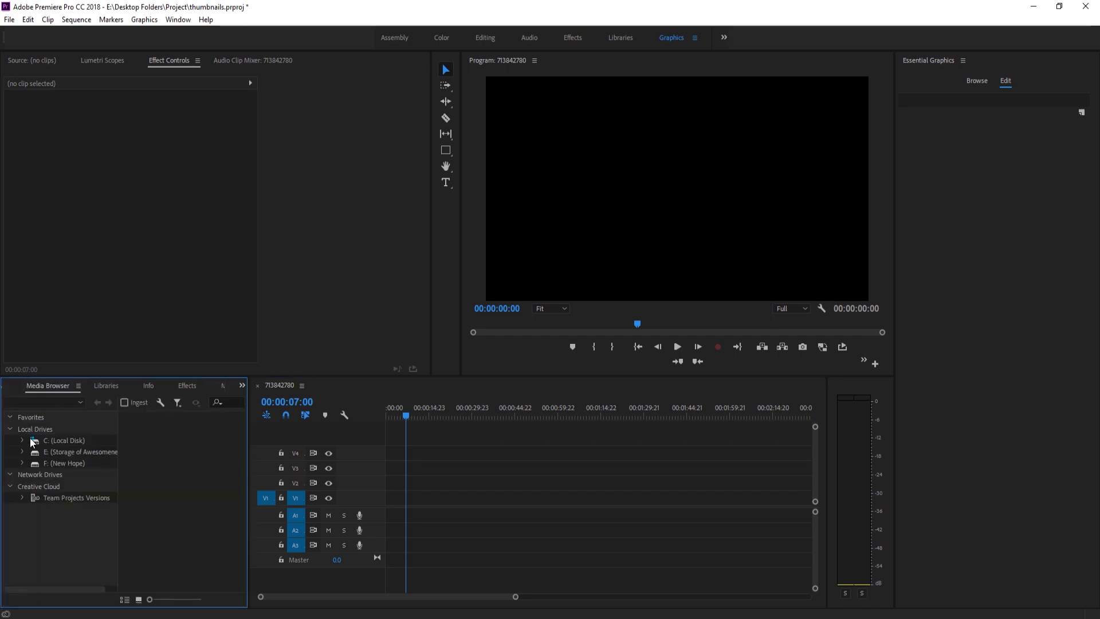
{"action": "key", "text": "shift+1"}
{"action": "left_click_drag", "start_coordinate": [72, 480], "coordinate": [410, 496]}
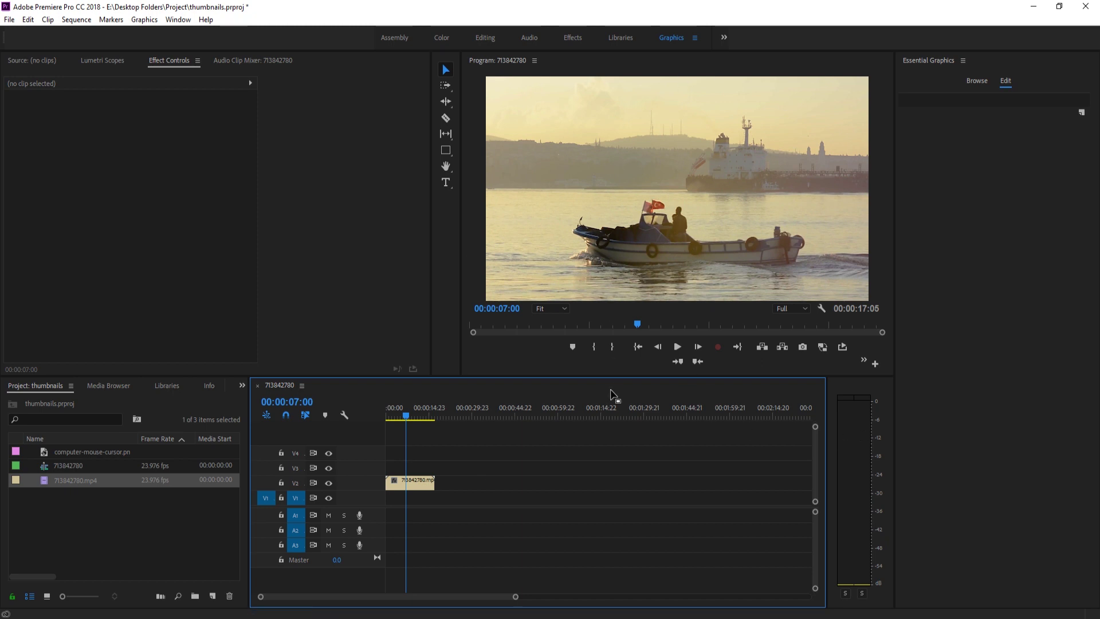
- Enlarge the Program monitor and scrub the playhead to the boat frame at 00:00:09:00
{"action": "left_click_drag", "start_coordinate": [612, 376], "coordinate": [612, 401]}
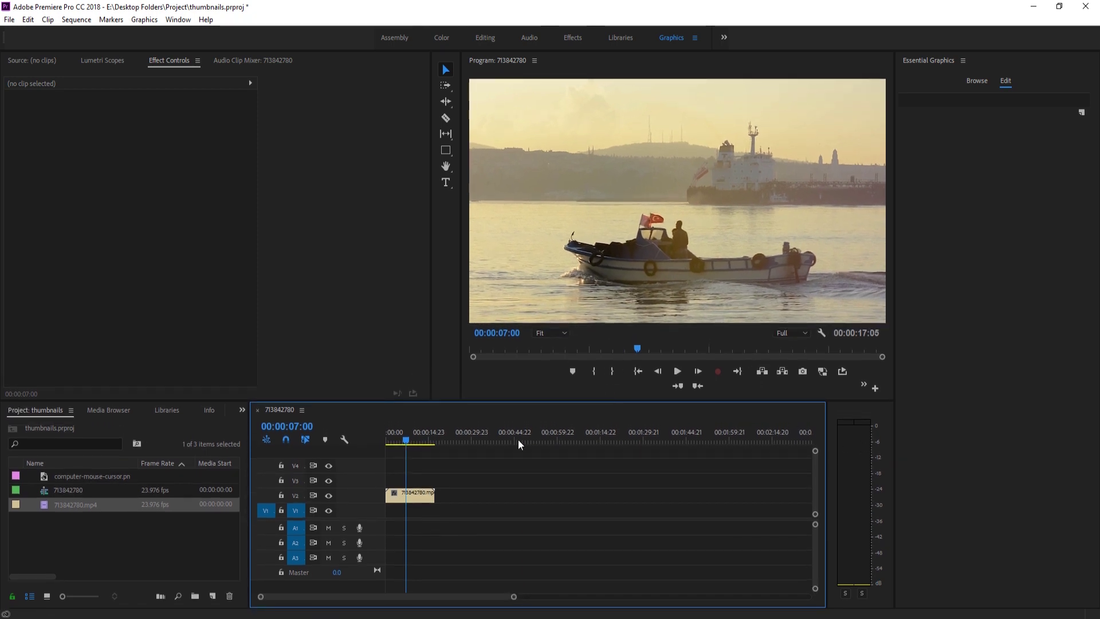
{"action": "left_click", "coordinate": [411, 442]}
{"action": "left_click_drag", "start_coordinate": [411, 441], "coordinate": [411, 446]}
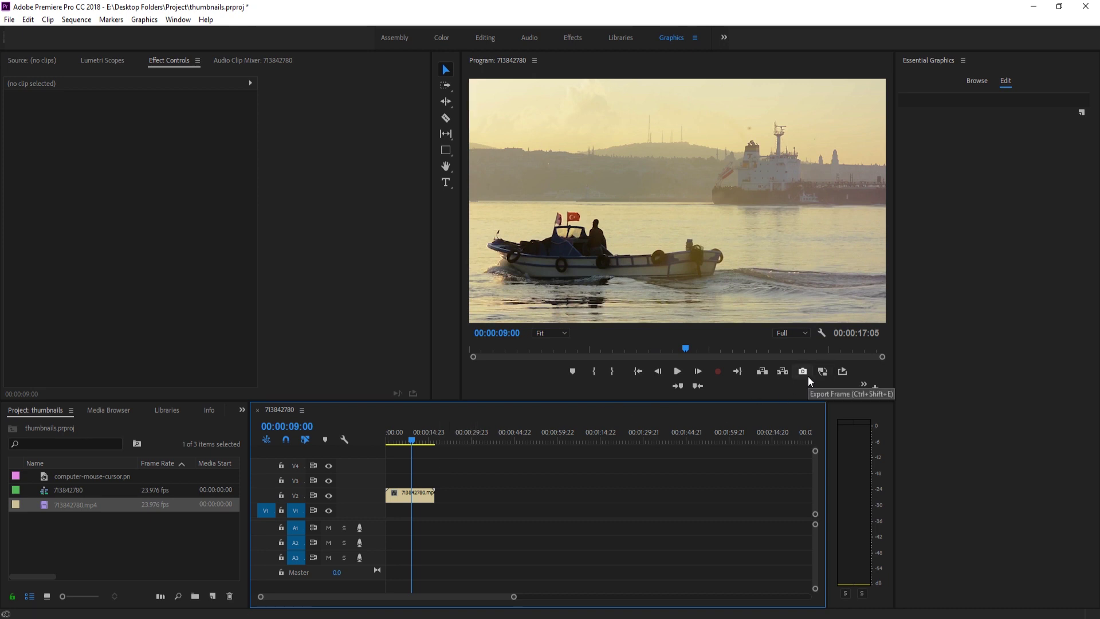
- Add the Export Frame camera button to the monitor's transport bar and open its JPEG export settings
{"action": "left_click", "coordinate": [875, 389]}
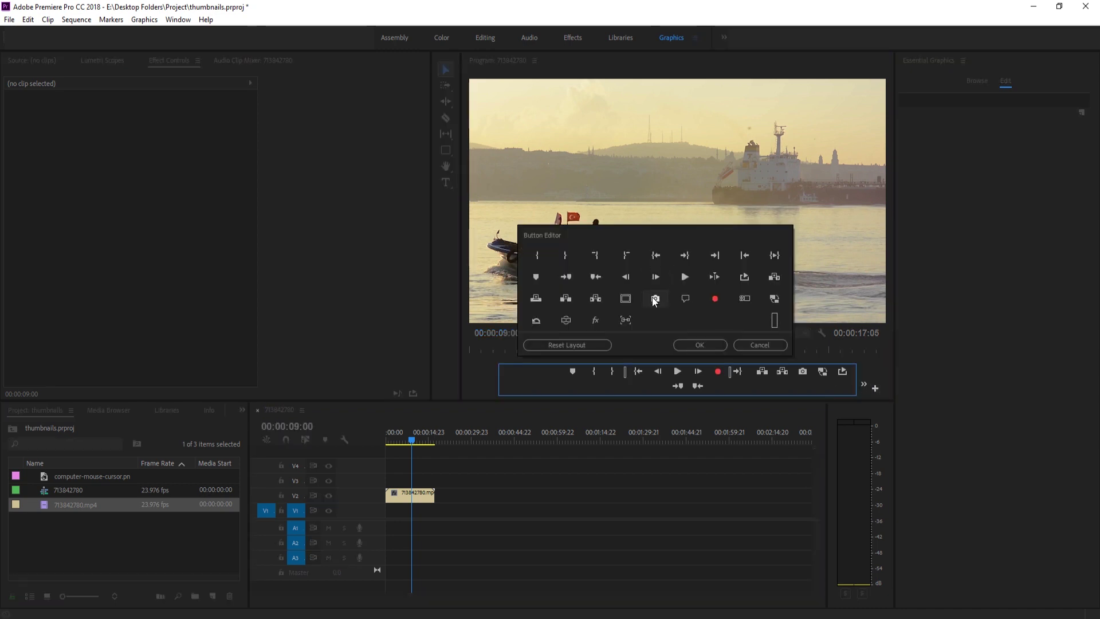
{"action": "left_click_drag", "start_coordinate": [655, 298], "coordinate": [798, 373]}
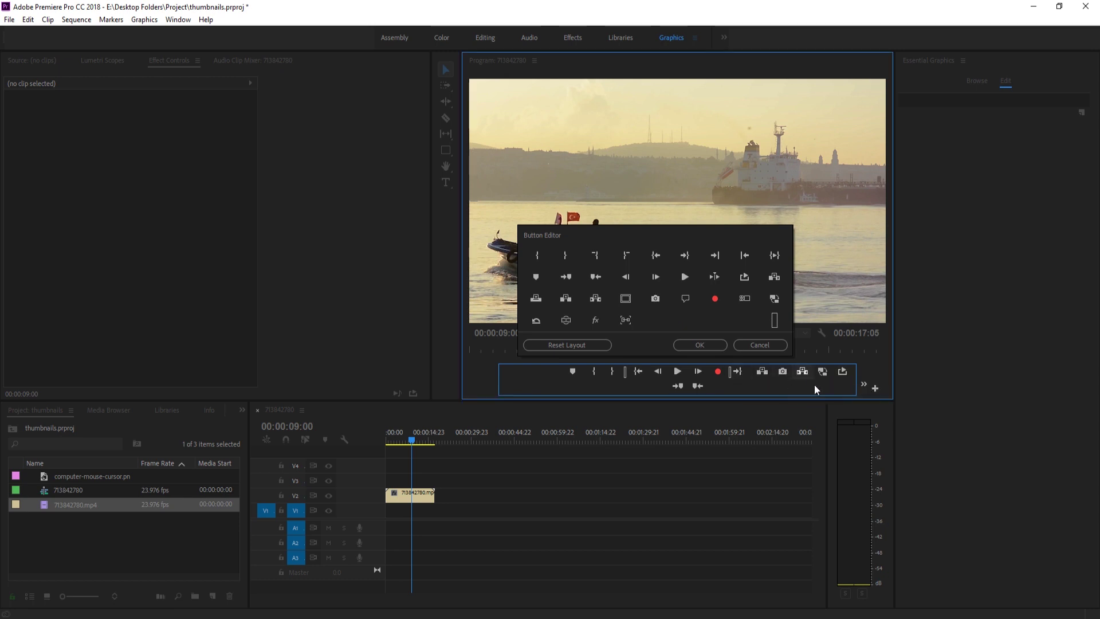
{"action": "left_click_drag", "start_coordinate": [785, 379], "coordinate": [802, 375]}
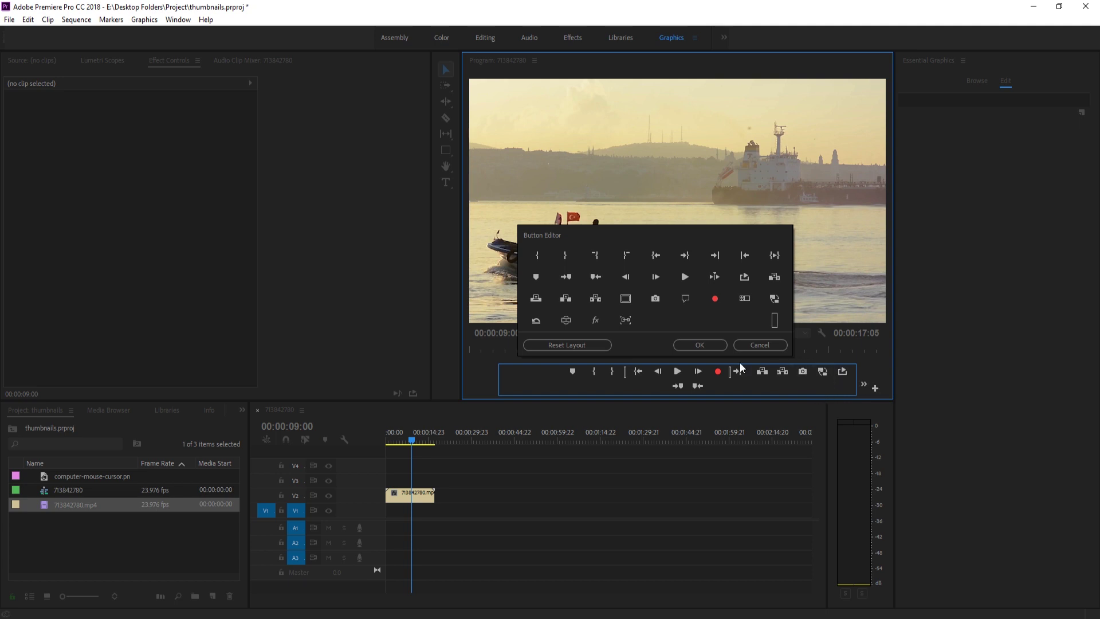
{"action": "left_click", "coordinate": [715, 346]}
{"action": "left_click", "coordinate": [803, 371]}
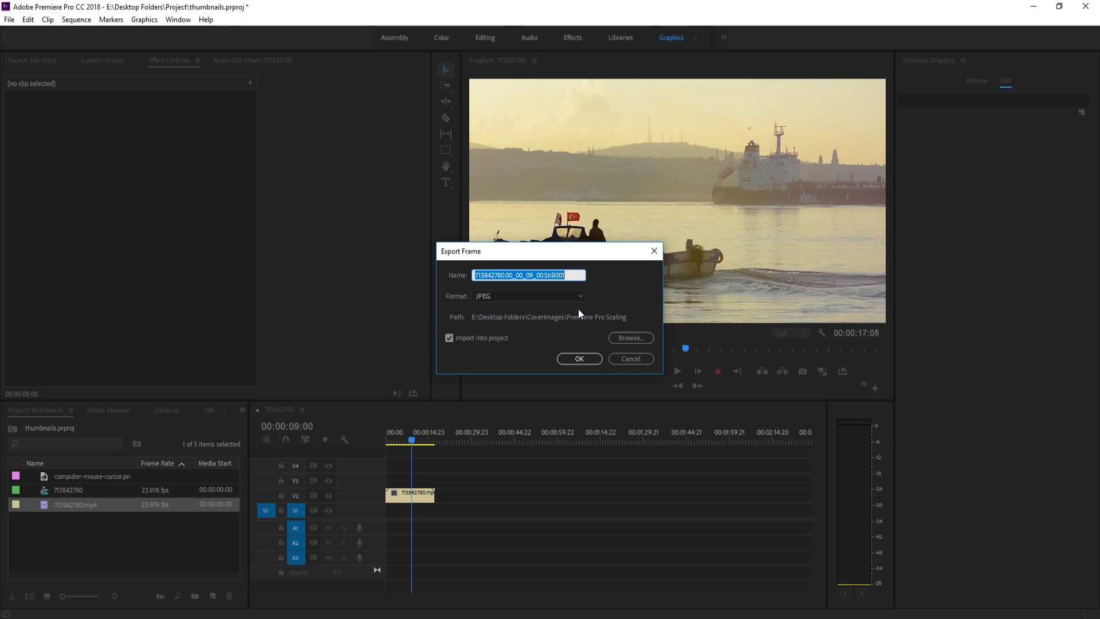
- Export the frame as Thumbnail Background.jpg with Import into project enabled
{"action": "type", "text": "Thumbna"}
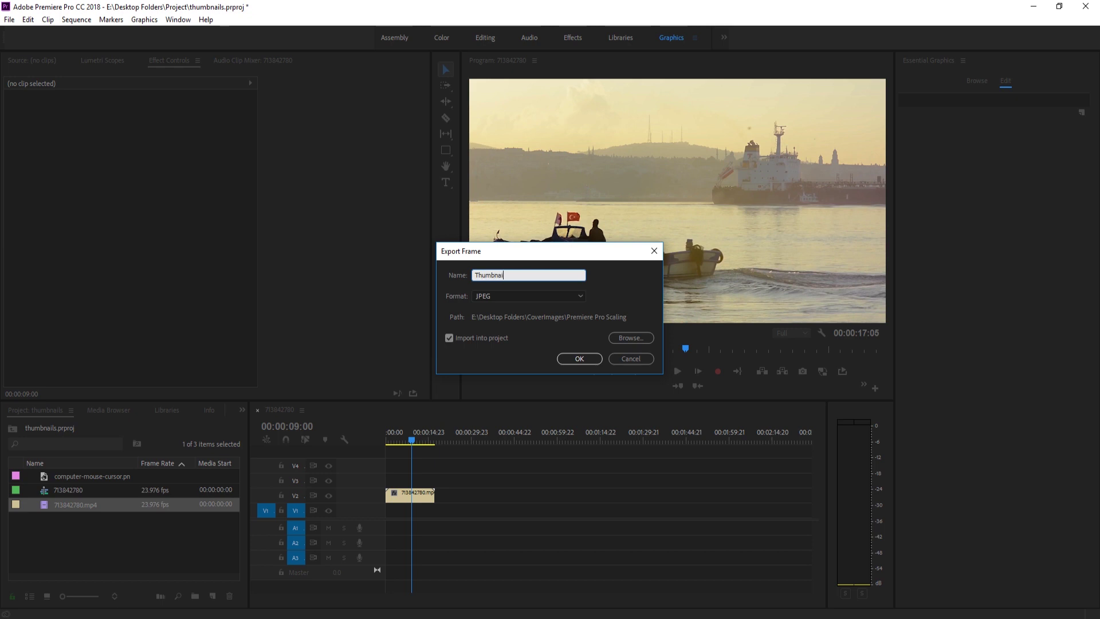
{"action": "type", "text": "il Background"}
{"action": "left_click", "coordinate": [579, 358]}
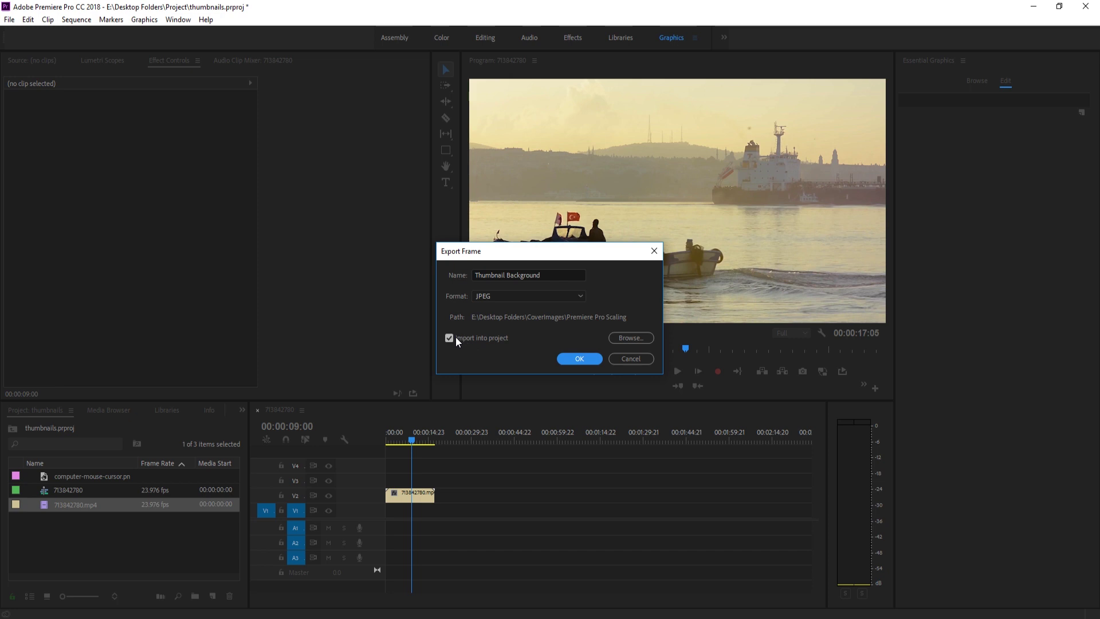
{"action": "left_click", "coordinate": [589, 360]}
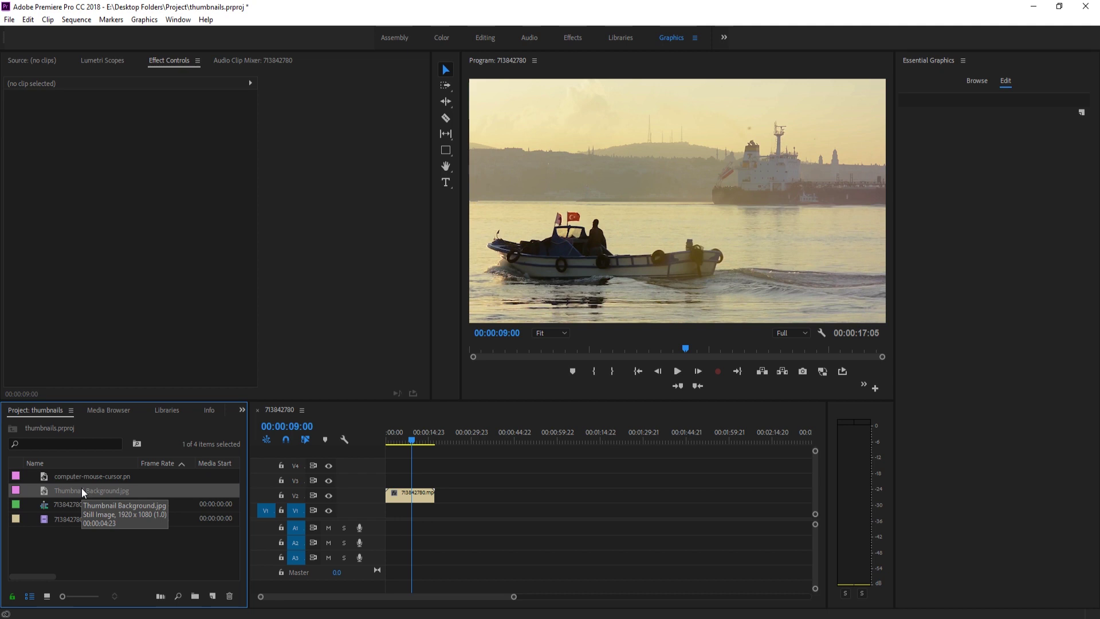
{"action": "left_click", "coordinate": [9, 19]}
{"action": "mouse_move", "coordinate": [11, 35]}
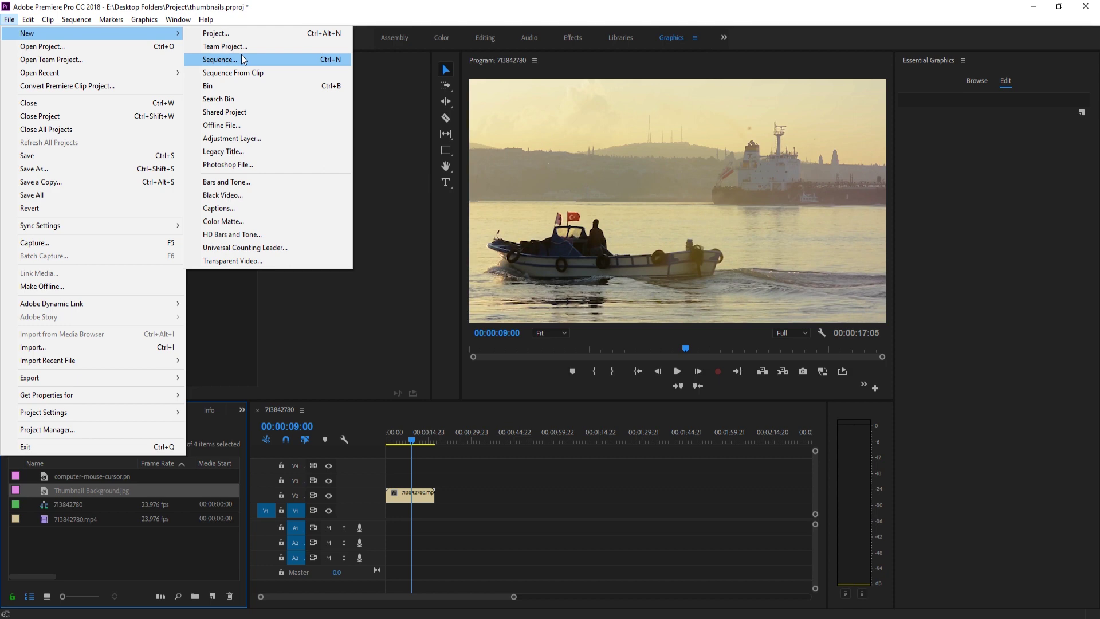
- Create a new sequence, Sequence 01, with its default settings
{"action": "left_click", "coordinate": [243, 59]}
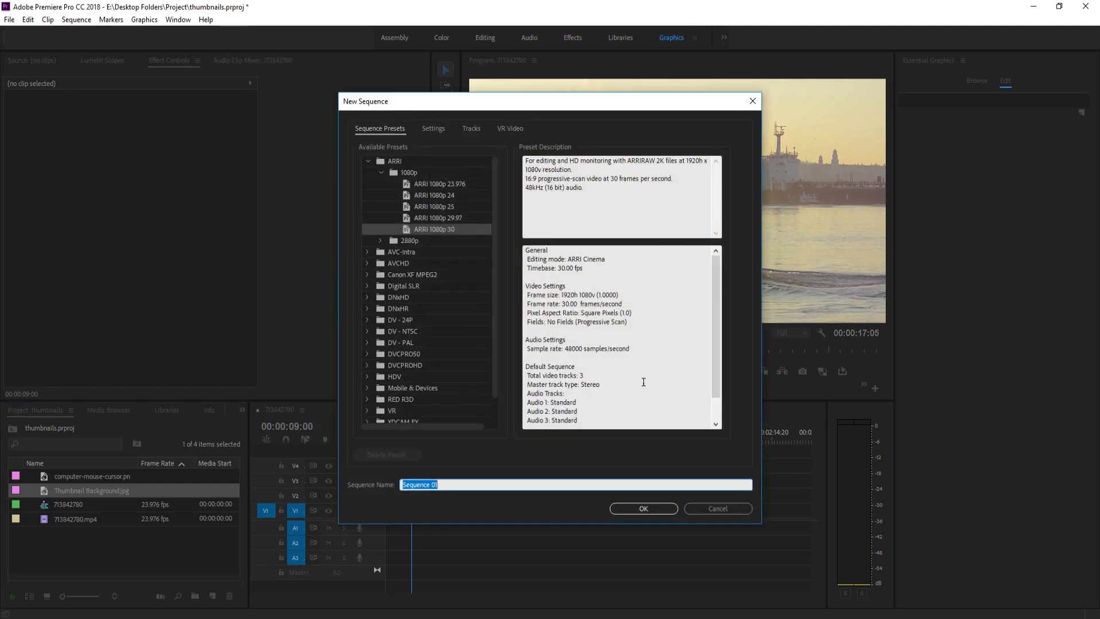
{"action": "left_click_drag", "start_coordinate": [430, 101], "coordinate": [944, 101]}
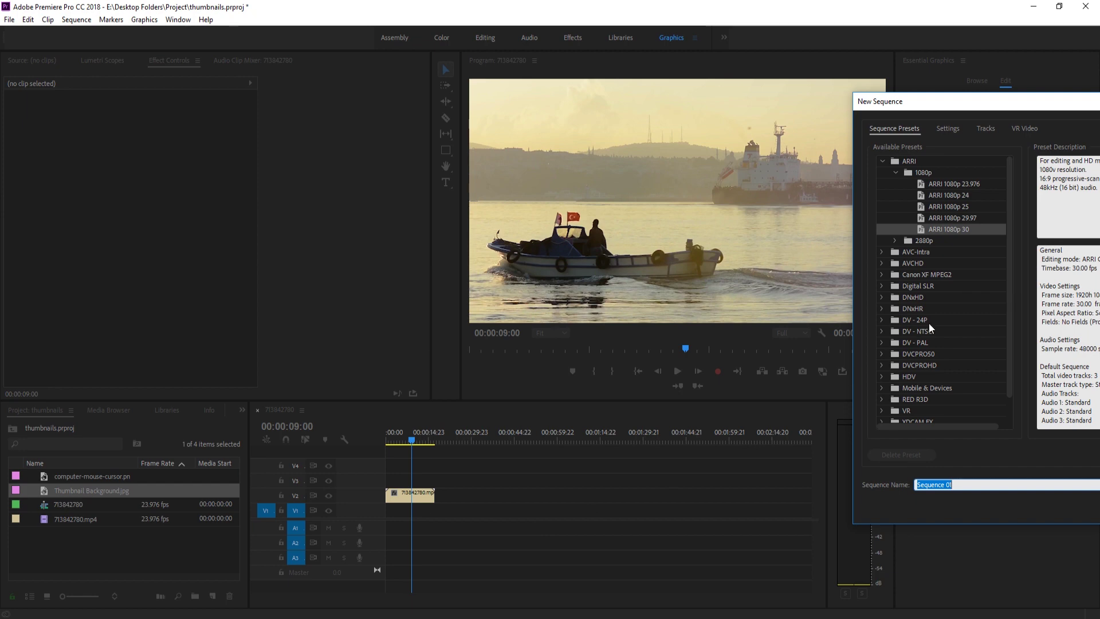
{"action": "key", "text": "Return"}
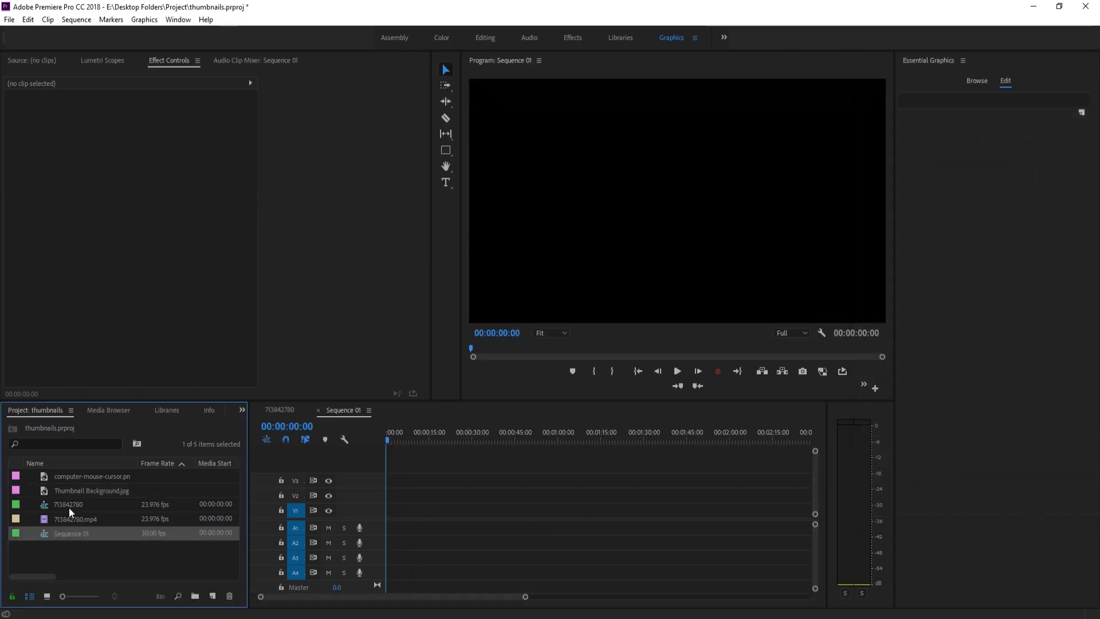
- Place Thumbnail Background.jpg on V1 and extend it to about 31 seconds
{"action": "left_click", "coordinate": [67, 490]}
{"action": "left_click_drag", "start_coordinate": [53, 492], "coordinate": [381, 511]}
{"action": "key", "text": "equal"}
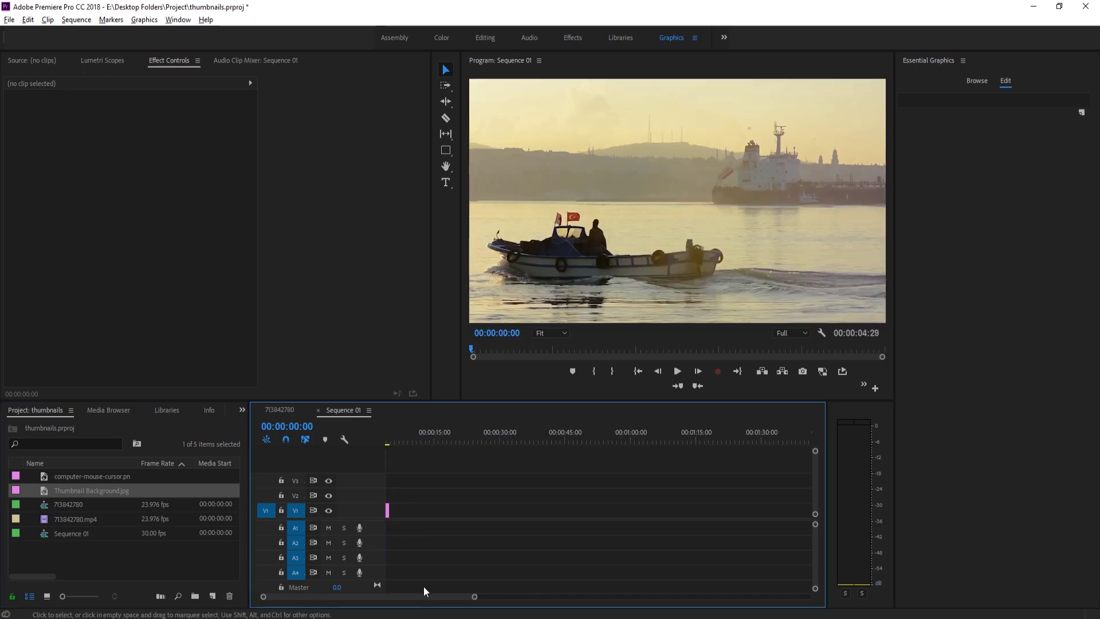
{"action": "left_click_drag", "start_coordinate": [396, 438], "coordinate": [388, 438]}
{"action": "left_click_drag", "start_coordinate": [403, 510], "coordinate": [520, 510]}
{"action": "left_click", "coordinate": [422, 438]}
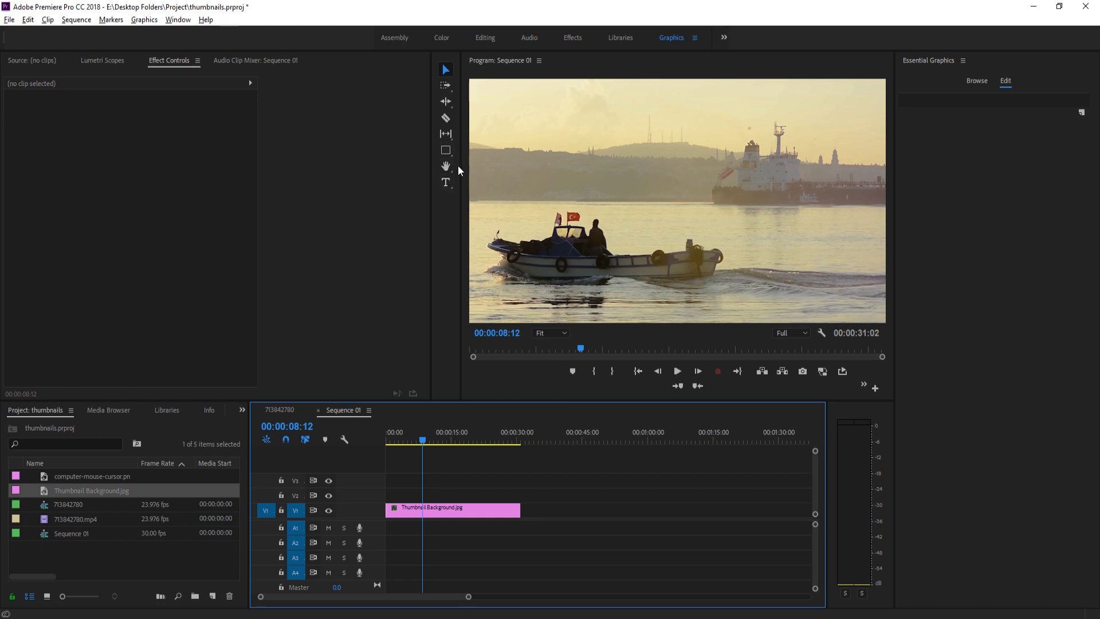
{"action": "left_click", "coordinate": [446, 150]}
- Draw an outline-only ellipse around the boat's flag with a thin stroke and no fill
{"action": "left_click", "coordinate": [479, 171]}
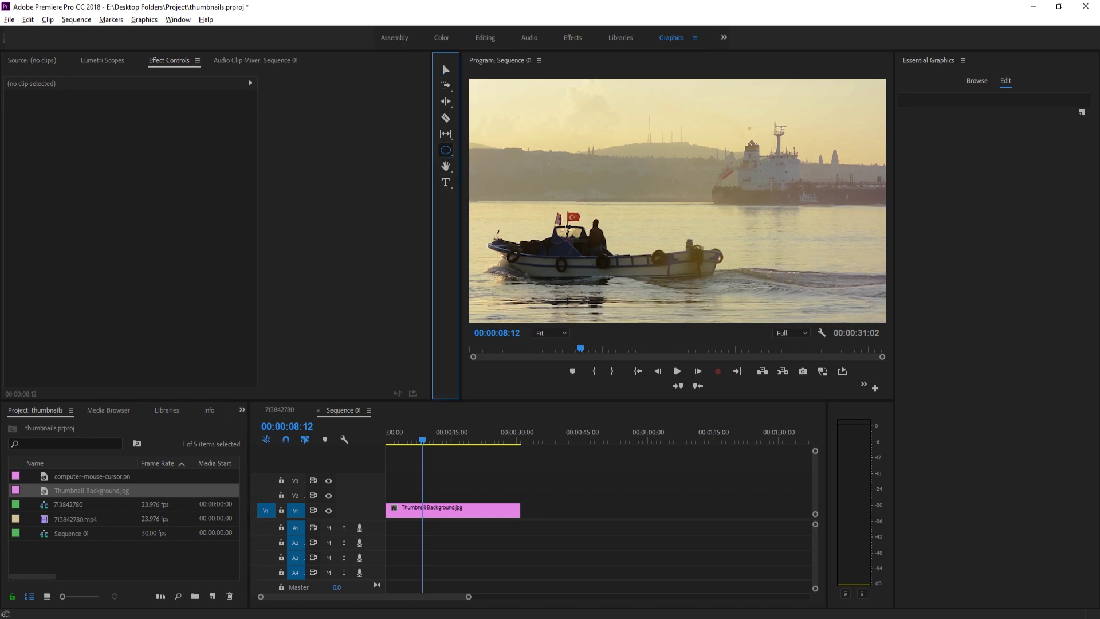
{"action": "left_click_drag", "start_coordinate": [536, 192], "coordinate": [609, 255]}
{"action": "left_click_drag", "start_coordinate": [1064, 324], "coordinate": [1060, 324]}
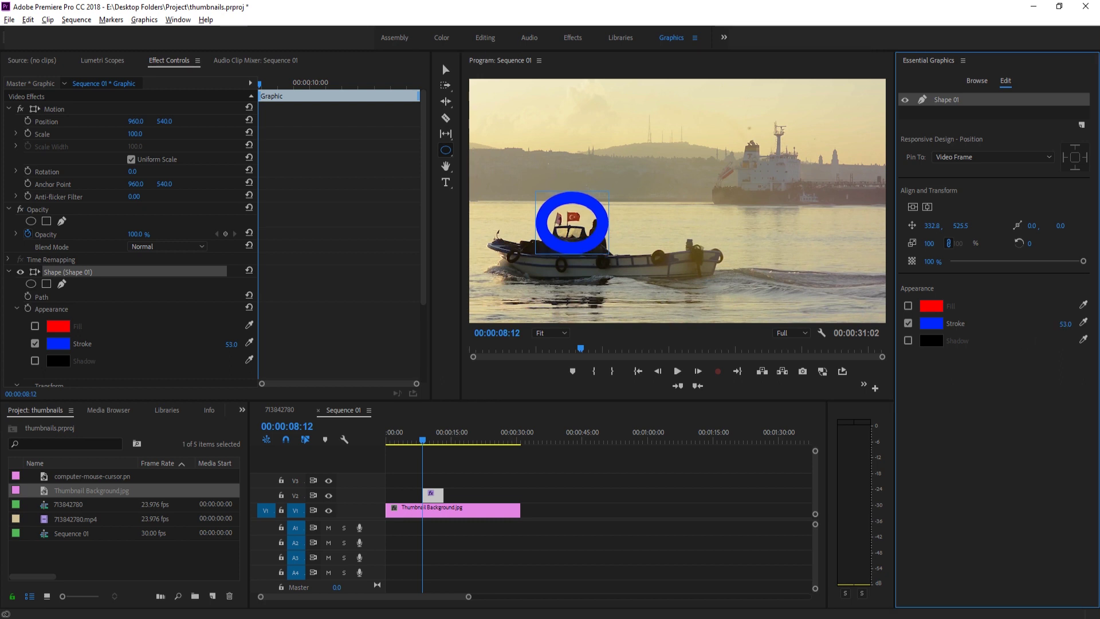
{"action": "left_click_drag", "start_coordinate": [1060, 324], "coordinate": [1059, 323]}
{"action": "mouse_move", "coordinate": [1066, 324]}
{"action": "left_mouse_down"}
{"action": "mouse_move", "coordinate": [1038, 324]}
{"action": "mouse_move", "coordinate": [1050, 324]}
{"action": "left_mouse_up"}
{"action": "left_click", "coordinate": [909, 307]}
{"action": "left_click", "coordinate": [908, 307]}
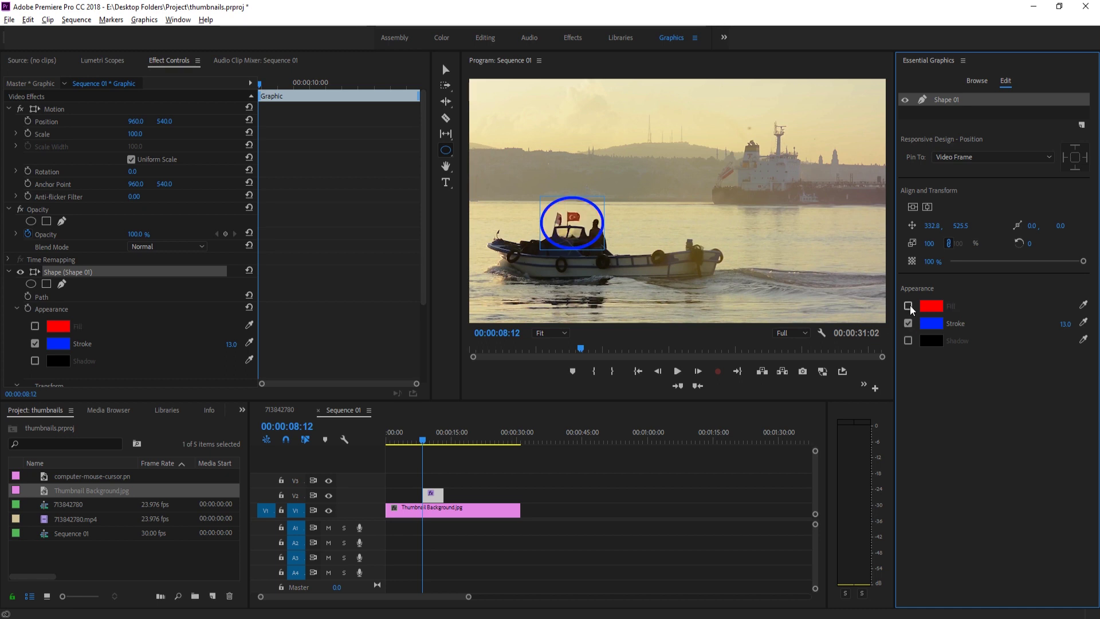
- Make the ellipse outline red (FF0030) with stroke width 20, then deselect it
{"action": "left_click", "coordinate": [931, 323]}
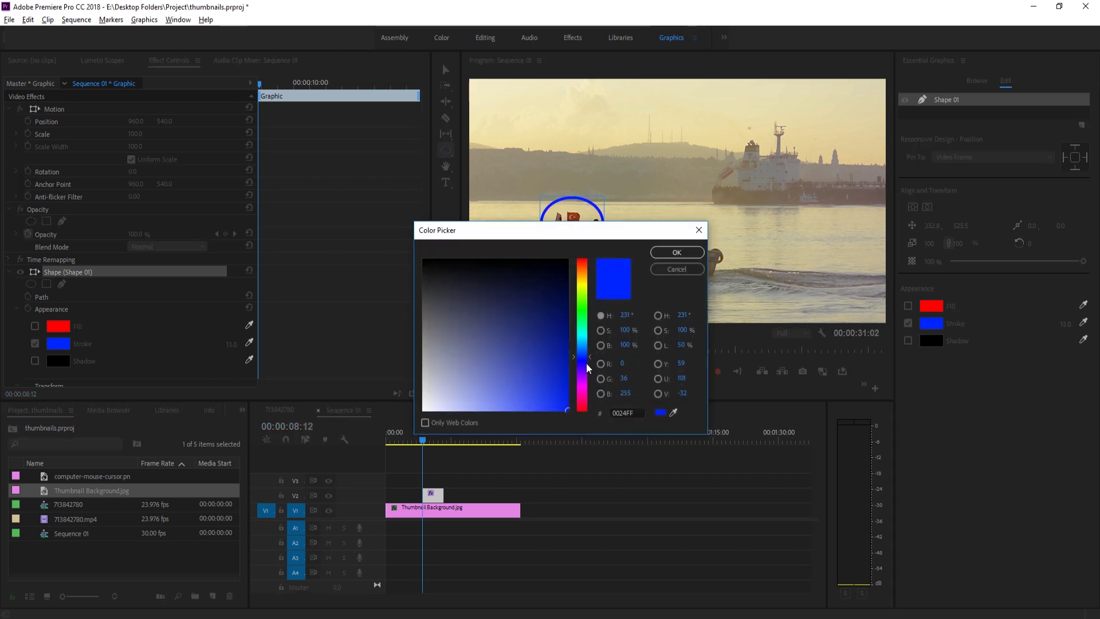
{"action": "left_click", "coordinate": [583, 380]}
{"action": "left_click", "coordinate": [585, 408]}
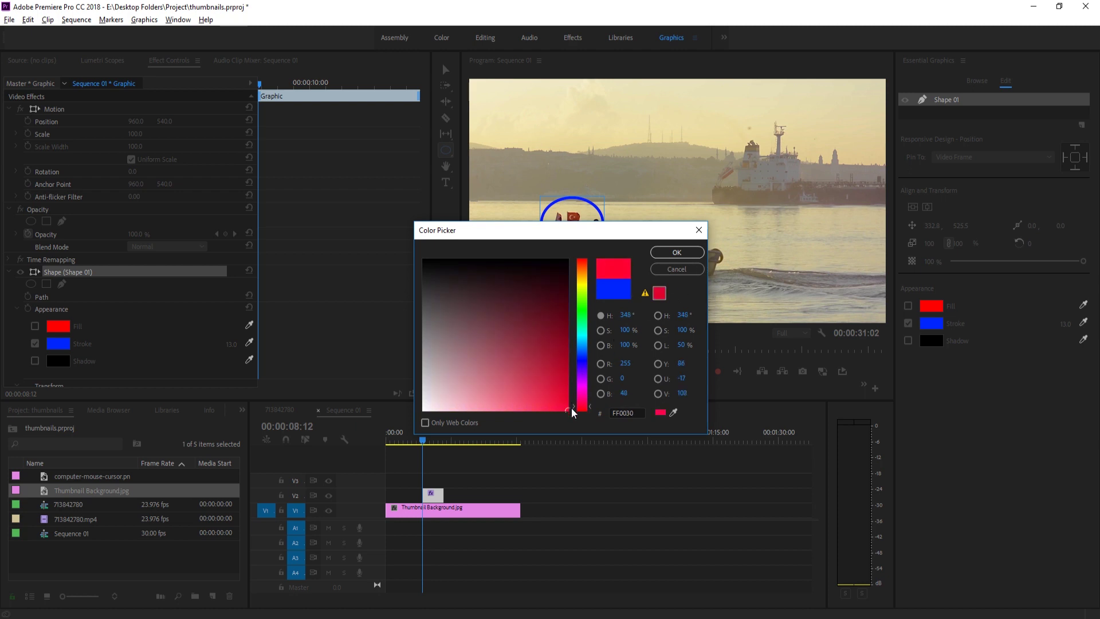
{"action": "left_click", "coordinate": [677, 253]}
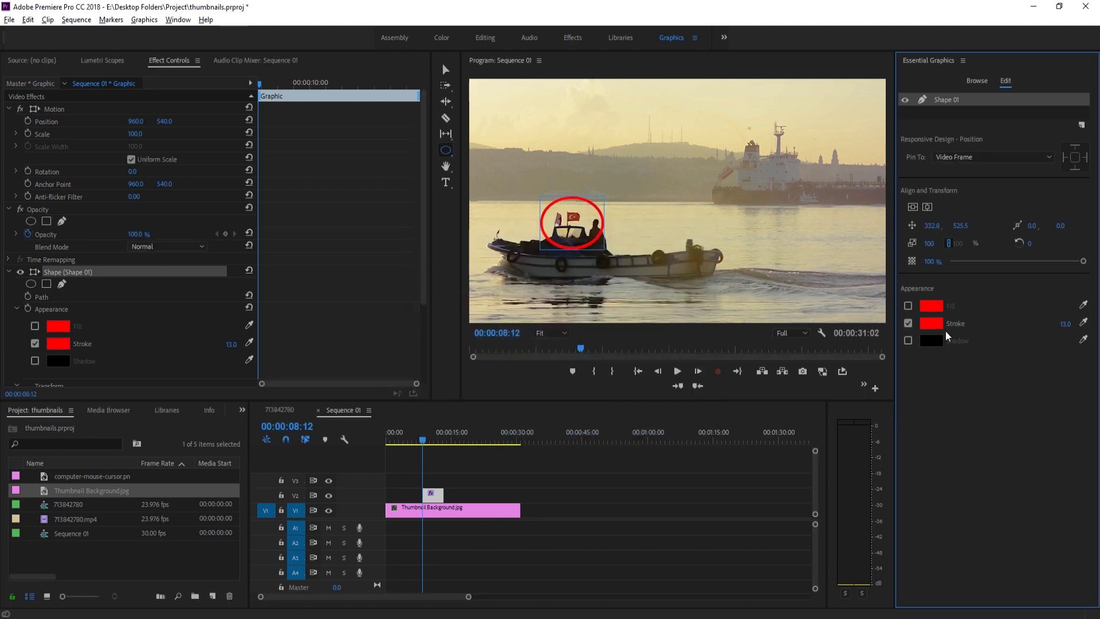
{"action": "left_click_drag", "start_coordinate": [1062, 324], "coordinate": [1068, 324]}
{"action": "left_click_drag", "start_coordinate": [723, 439], "coordinate": [431, 439]}
{"action": "left_click", "coordinate": [528, 461]}
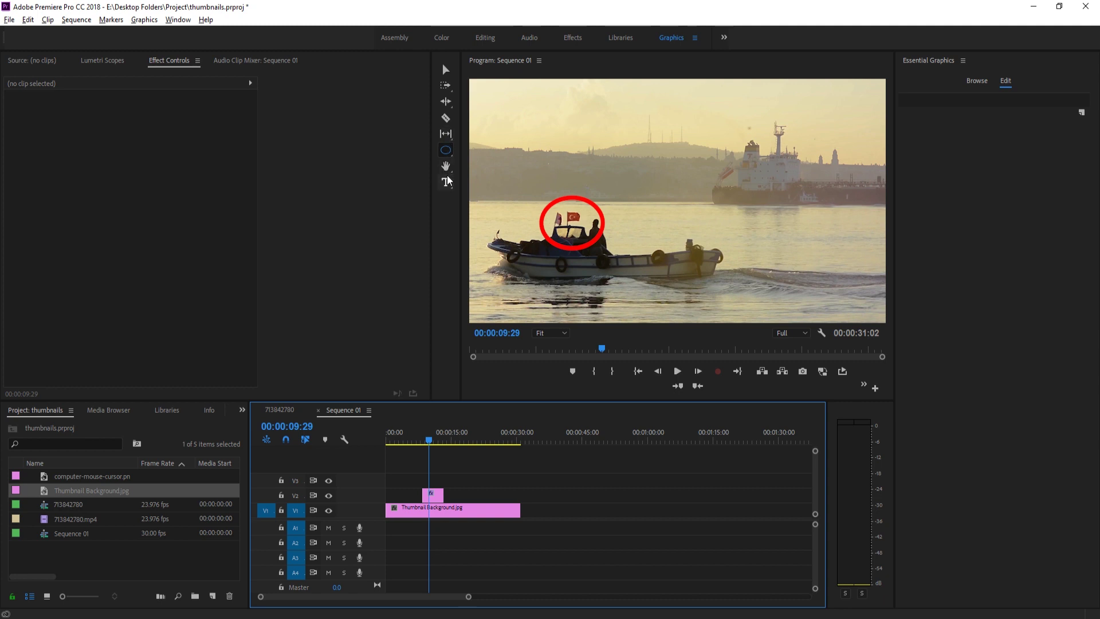
- With the Pen Tool, draw an open arrow outline above the circled flag, undoing the closing segment
{"action": "left_click", "coordinate": [445, 151]}
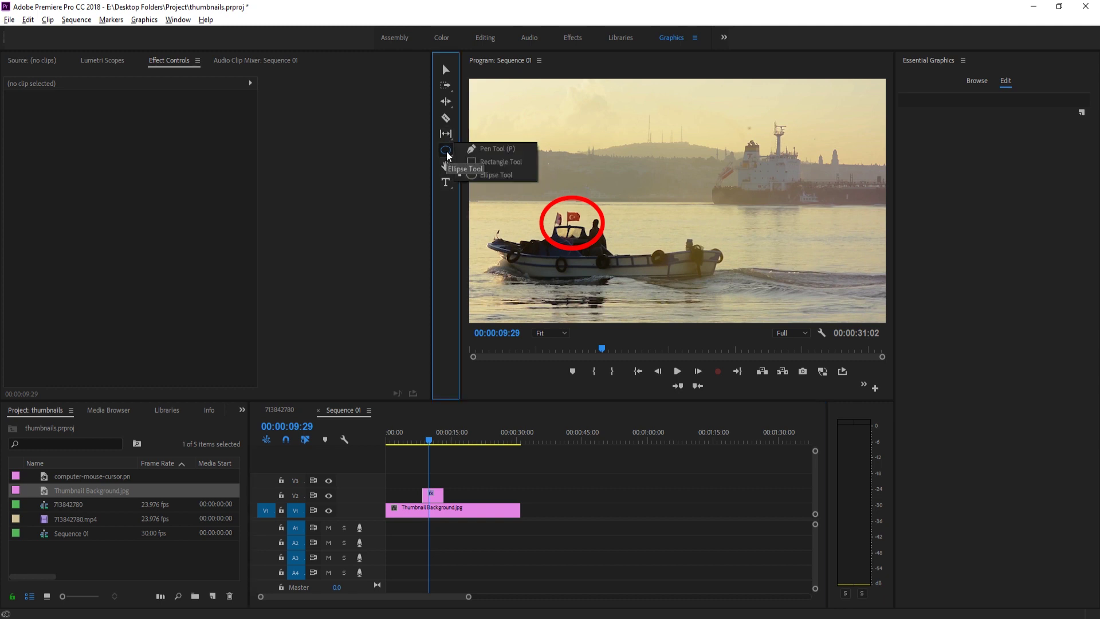
{"action": "left_click", "coordinate": [487, 148]}
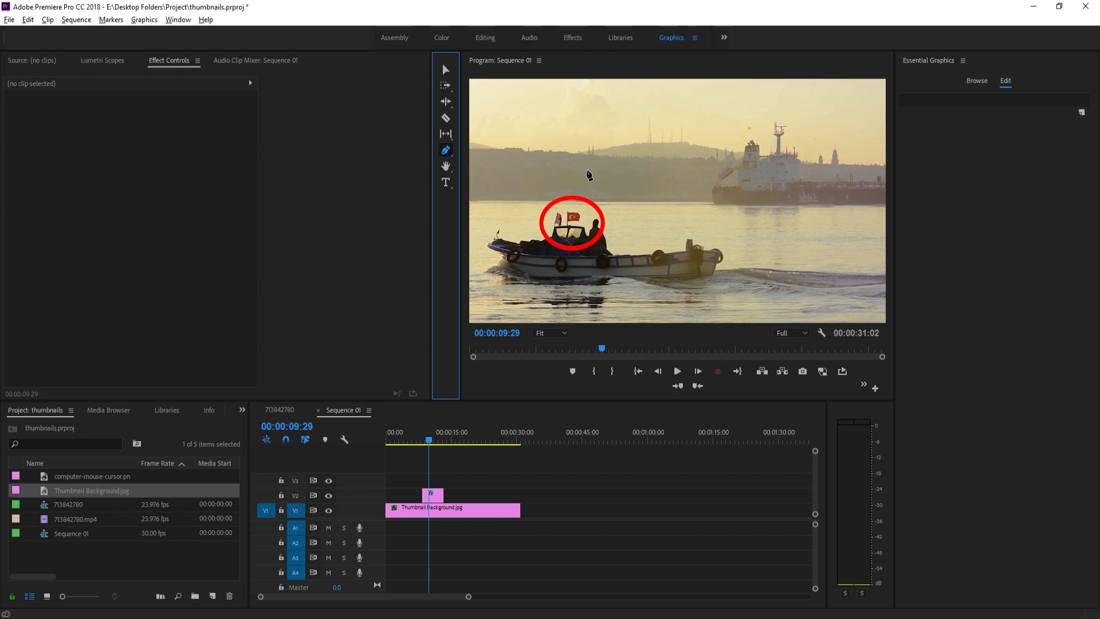
{"action": "left_click", "coordinate": [586, 170]}
{"action": "left_click", "coordinate": [586, 188]}
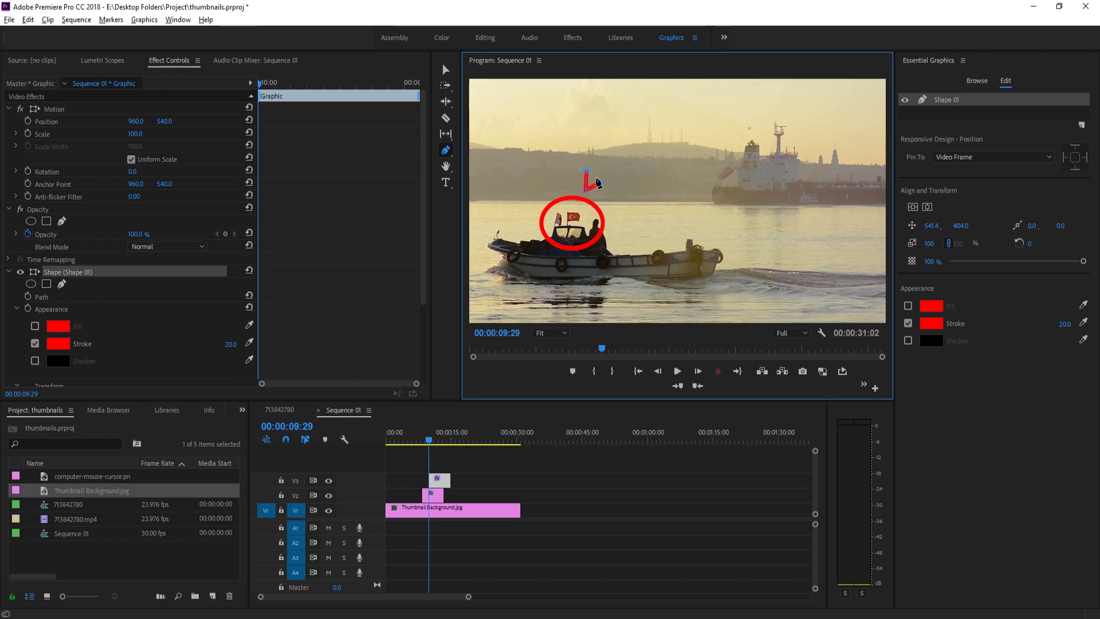
{"action": "left_click", "coordinate": [617, 154]}
{"action": "left_click", "coordinate": [610, 146]}
{"action": "left_click", "coordinate": [586, 171]}
{"action": "key", "text": "ctrl+z"}
{"action": "left_click", "coordinate": [551, 333]}
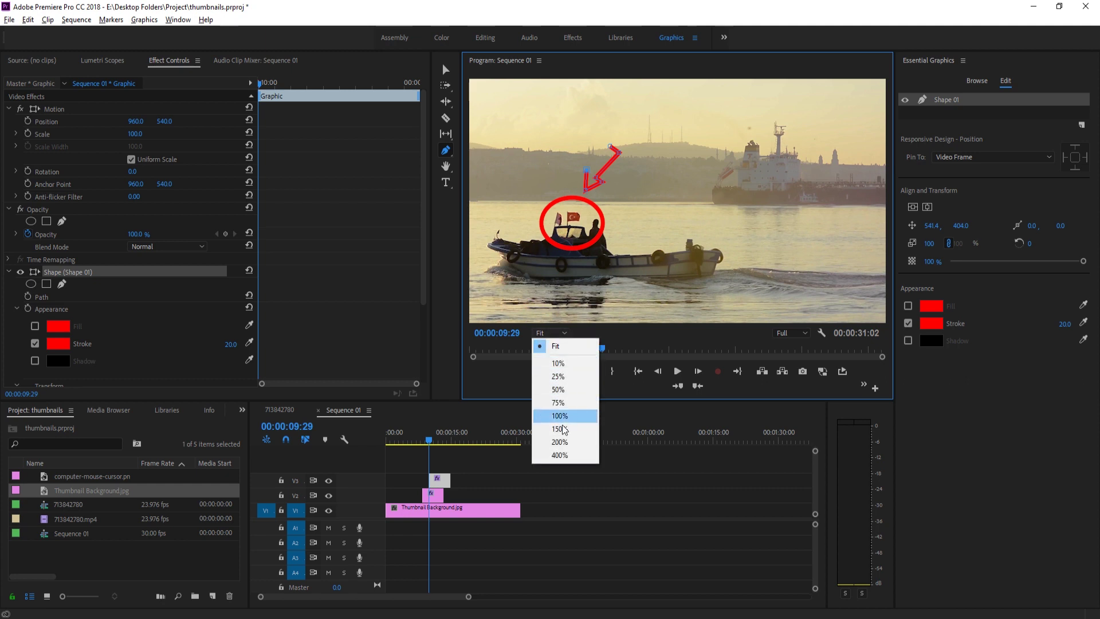
- At 200% monitor zoom, close the arrow path and fill it solid red
{"action": "left_click", "coordinate": [560, 442]}
{"action": "left_click_drag", "start_coordinate": [631, 190], "coordinate": [744, 176]}
{"action": "left_click_drag", "start_coordinate": [884, 238], "coordinate": [840, 235]}
{"action": "left_click_drag", "start_coordinate": [444, 435], "coordinate": [439, 434]}
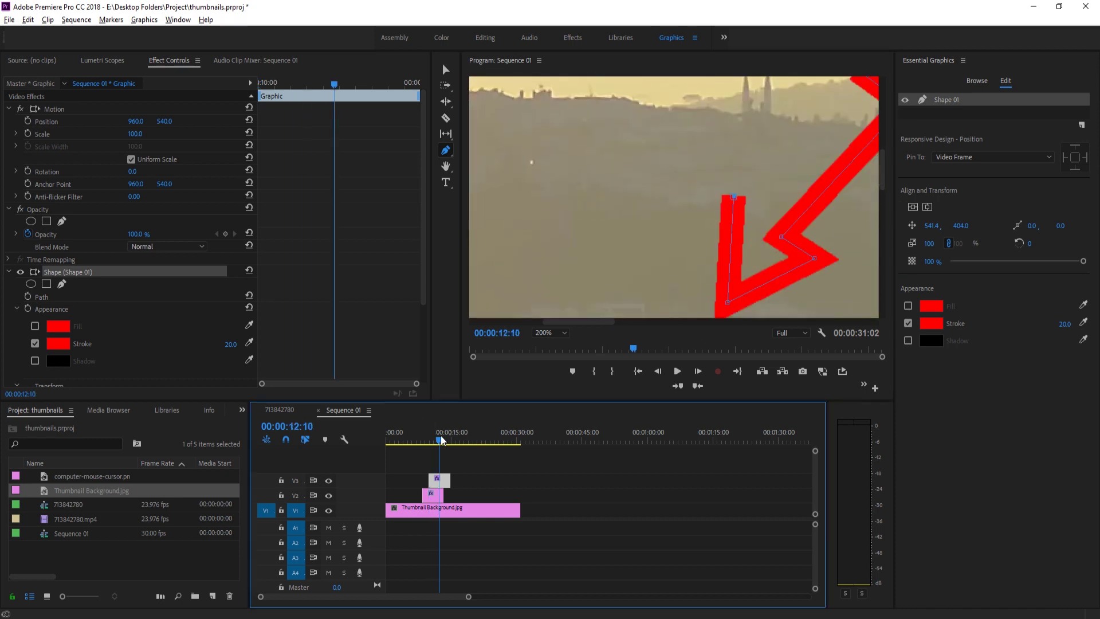
{"action": "mouse_move", "coordinate": [886, 174]}
{"action": "left_mouse_down"}
{"action": "mouse_move", "coordinate": [881, 139]}
{"action": "mouse_move", "coordinate": [881, 183]}
{"action": "left_mouse_up"}
{"action": "left_click_drag", "start_coordinate": [578, 321], "coordinate": [602, 321]}
{"action": "scroll", "coordinate": [888, 176], "scroll_direction": "up", "scroll_amount": 1}
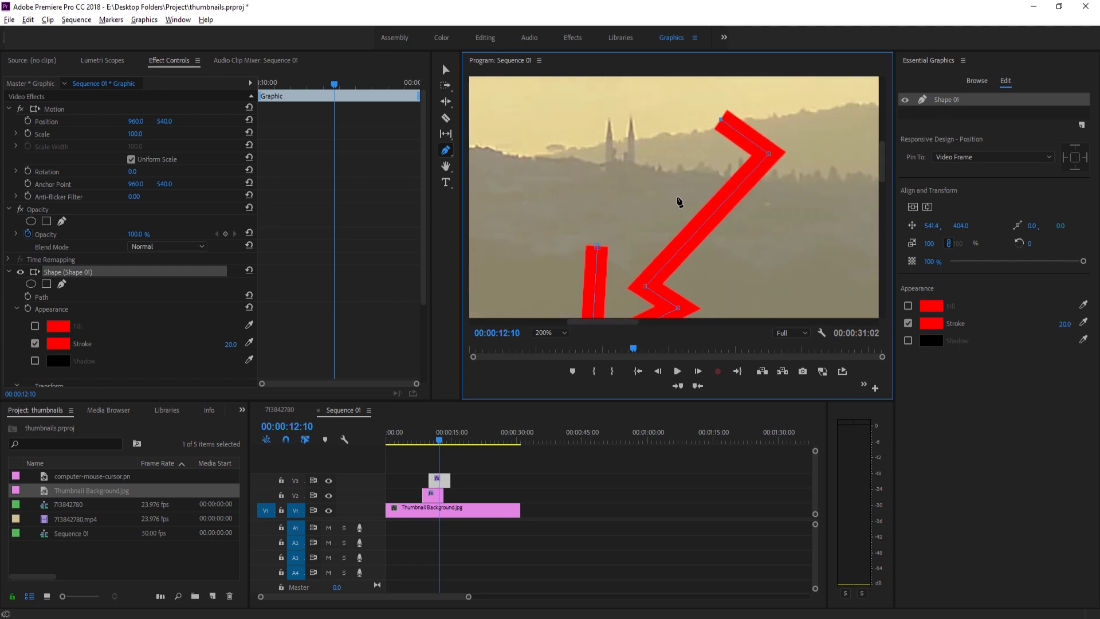
{"action": "left_click", "coordinate": [619, 264]}
{"action": "left_click", "coordinate": [598, 247]}
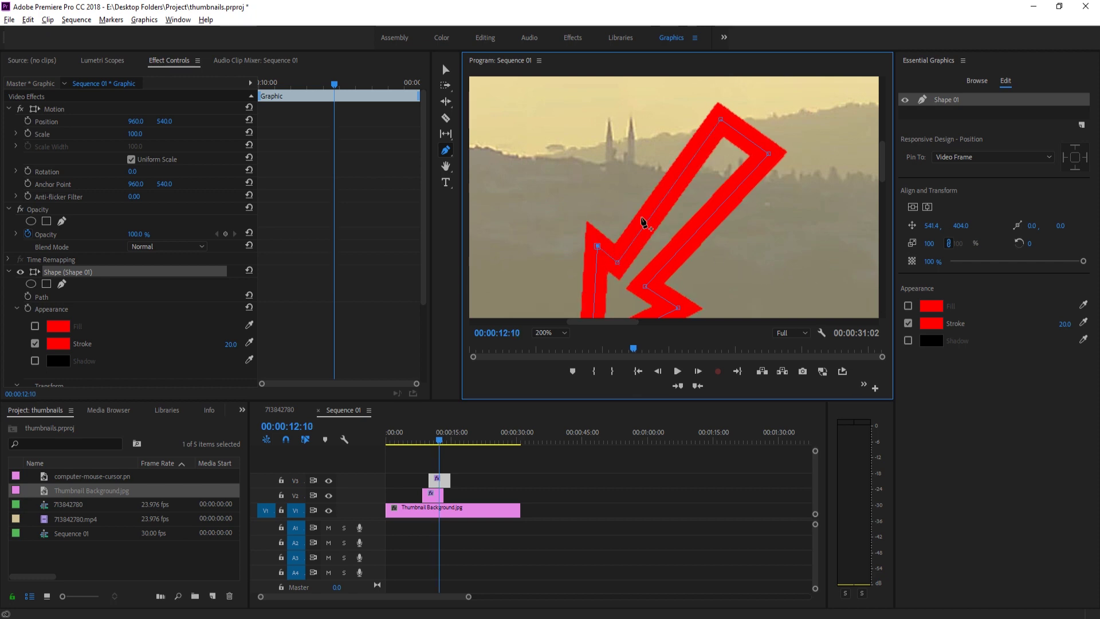
{"action": "left_click", "coordinate": [908, 306]}
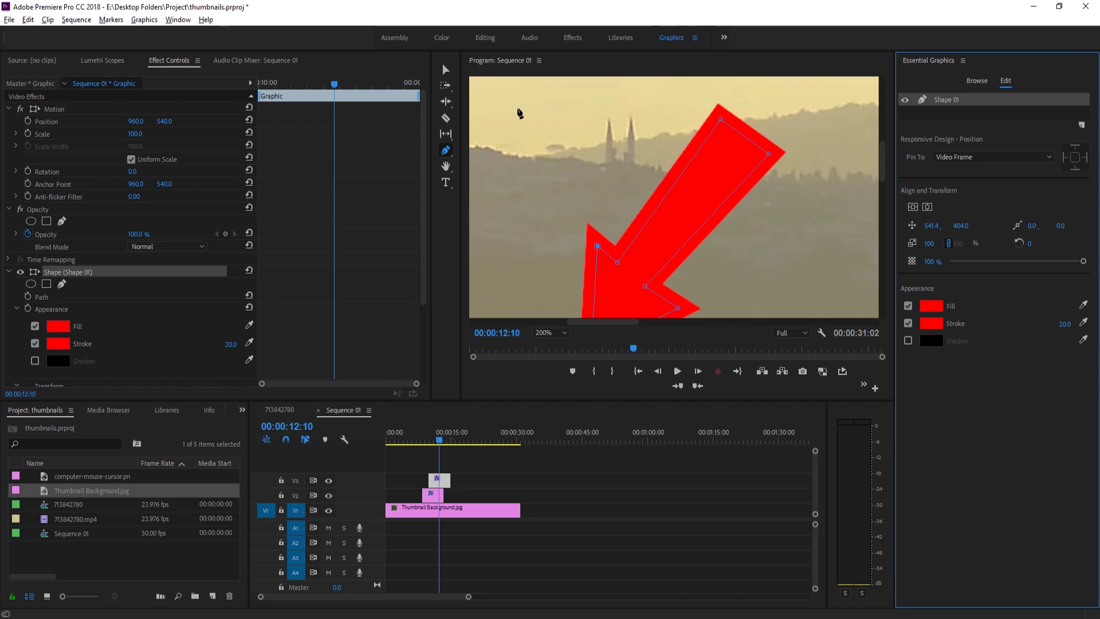
- Return the monitor to Fit and enlarge the red arrow toward the upper right
{"action": "left_click", "coordinate": [549, 333]}
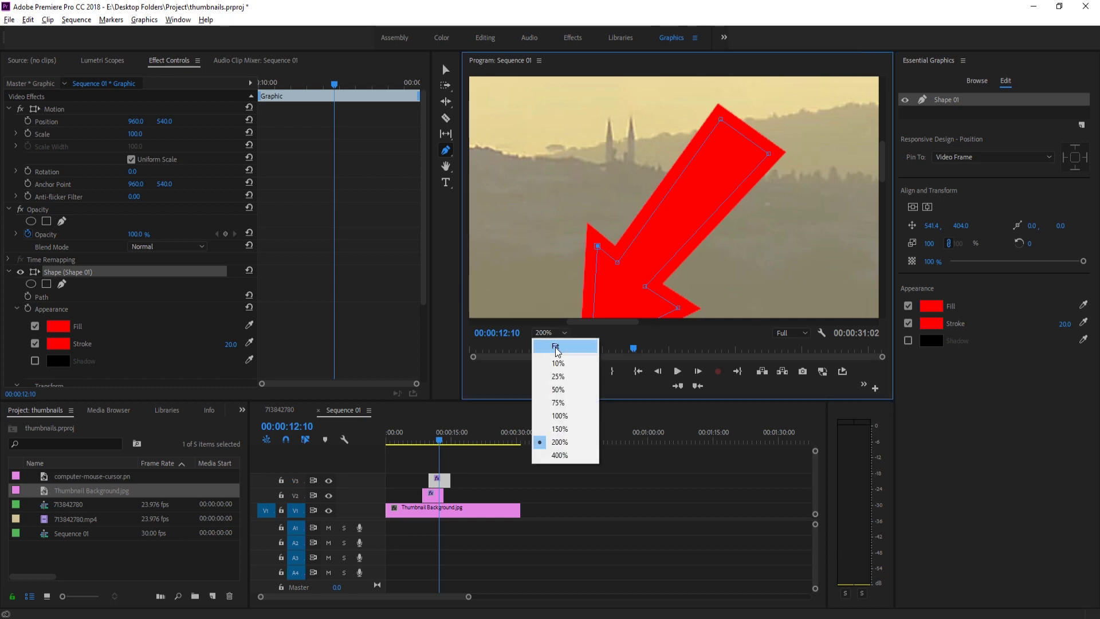
{"action": "left_click", "coordinate": [555, 347]}
{"action": "left_click", "coordinate": [445, 69]}
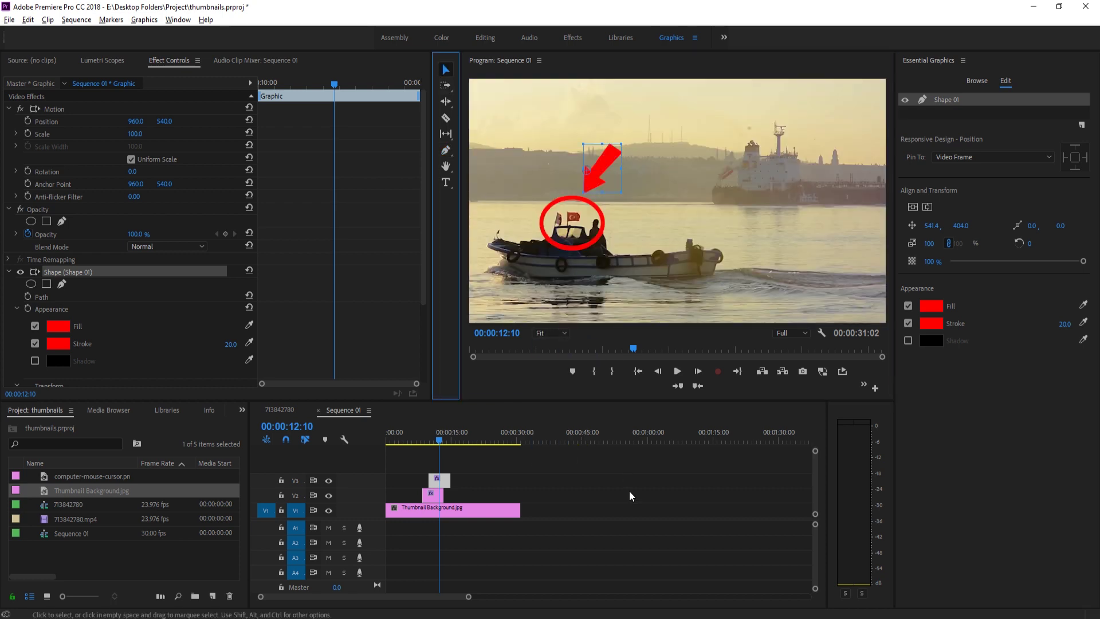
{"action": "left_click", "coordinate": [624, 476]}
{"action": "left_click", "coordinate": [593, 170]}
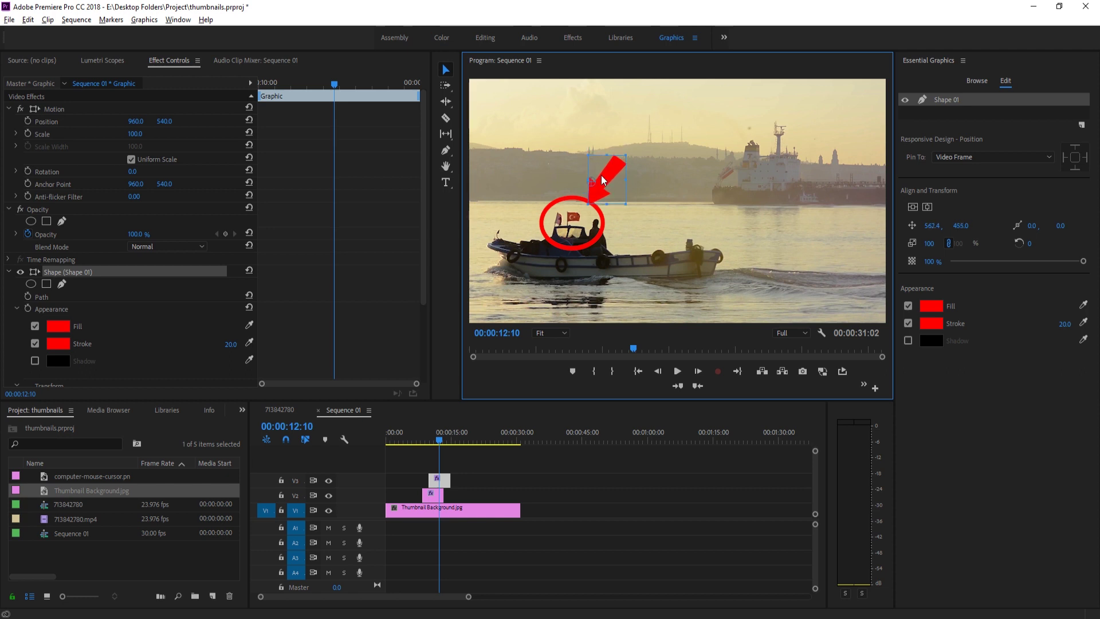
{"action": "left_click_drag", "start_coordinate": [635, 149], "coordinate": [643, 133]}
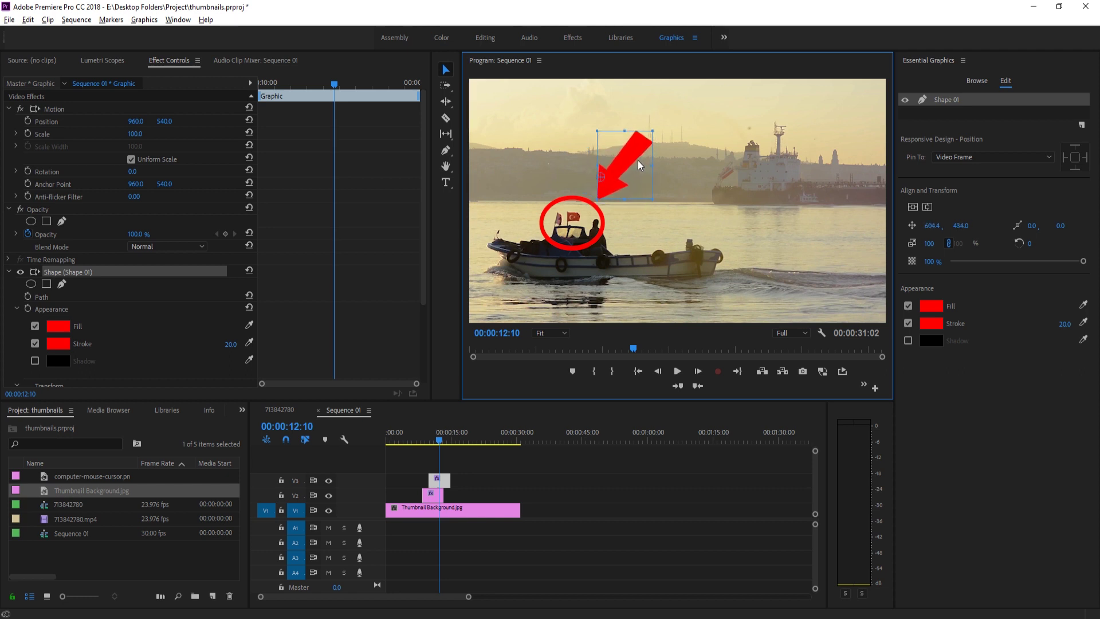
{"action": "left_click", "coordinate": [660, 502]}
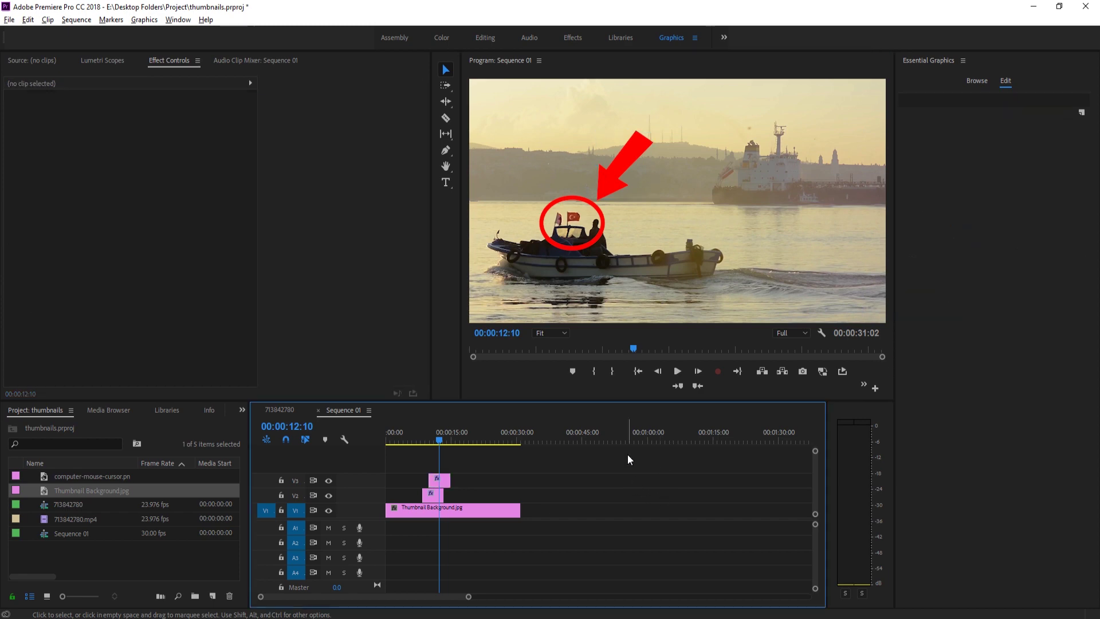
{"action": "key", "text": "Right"}
{"action": "key", "text": "alt"}
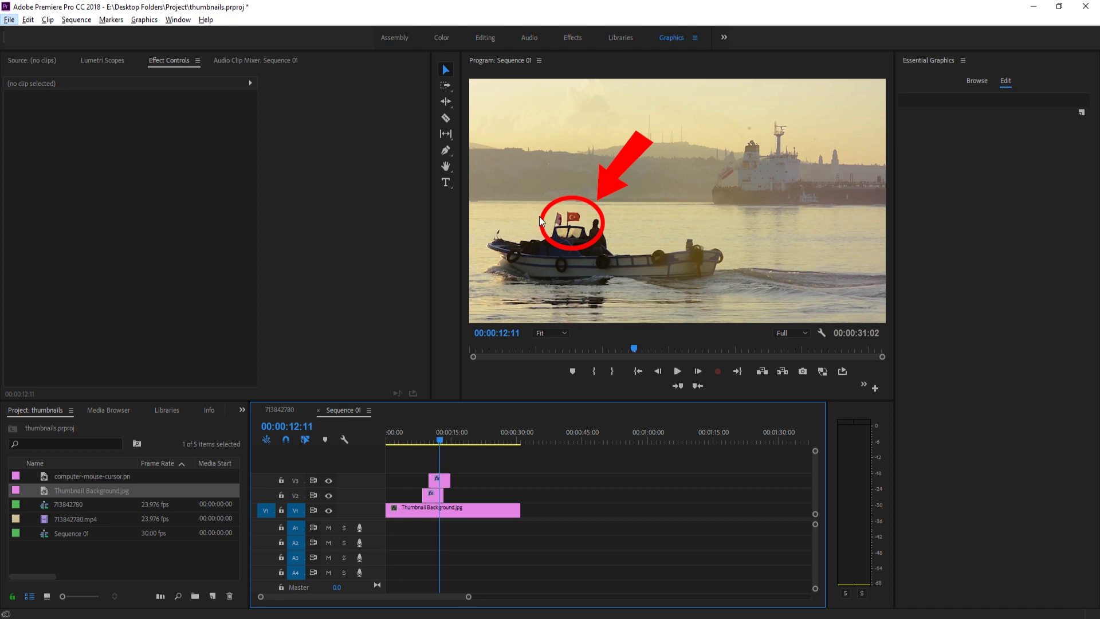
- Add a text box across the top of the frame reading 'Boating Mishaps'
{"action": "left_click", "coordinate": [446, 183]}
{"action": "left_click_drag", "start_coordinate": [515, 113], "coordinate": [865, 280]}
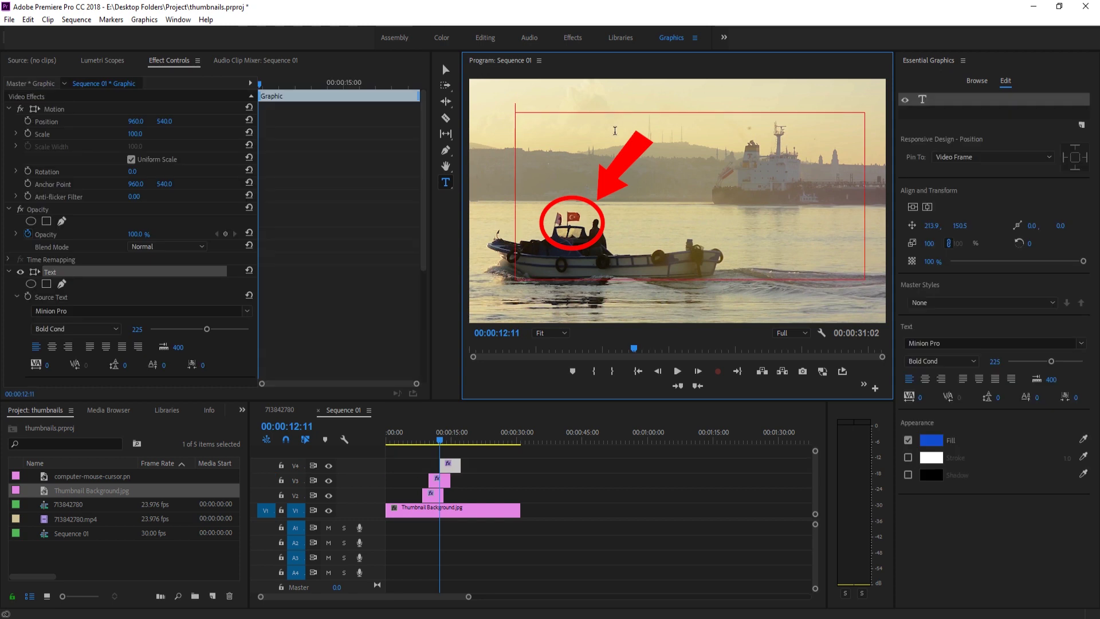
{"action": "type", "text": "Boia"}
{"action": "key", "text": "BackSpace"}
{"action": "key", "text": "BackSpace"}
{"action": "type", "text": "t"}
{"action": "key", "text": "BackSpace"}
{"action": "type", "text": "ating F"}
{"action": "key", "text": "BackSpace"}
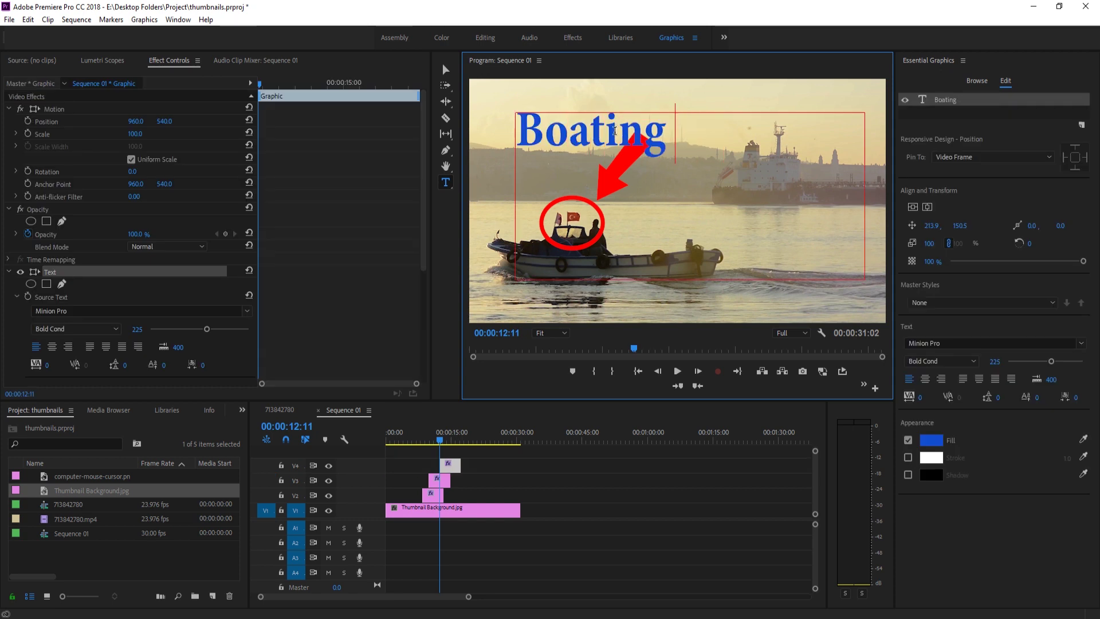
{"action": "type", "text": "Mishaps"}
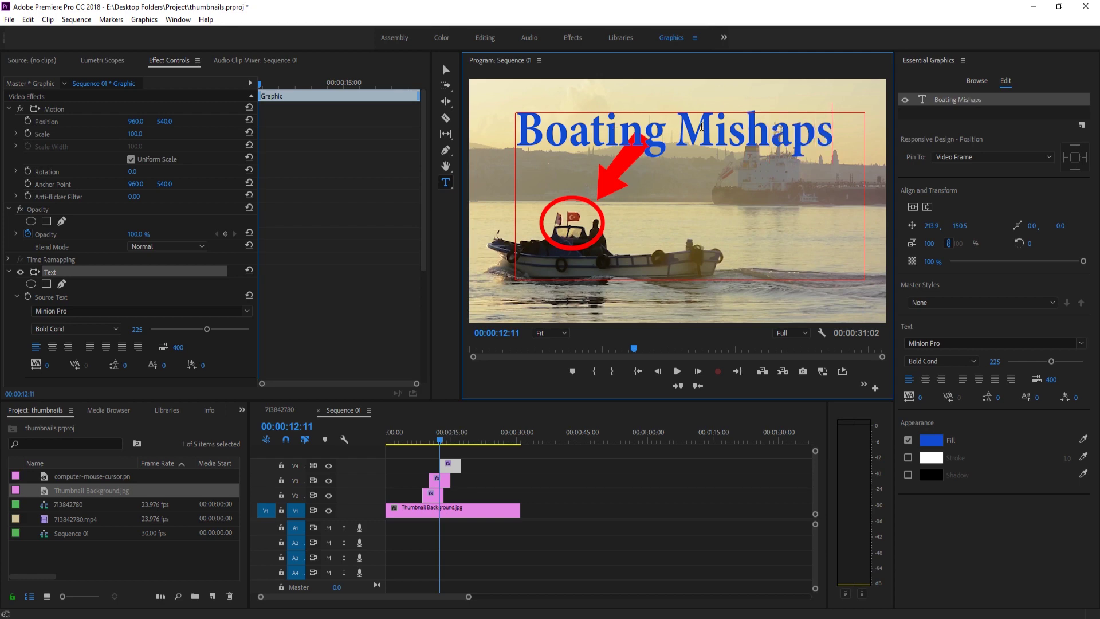
{"action": "key", "text": "ctrl+a"}
- Color the title red and move it up near the top edge
{"action": "left_click", "coordinate": [926, 441]}
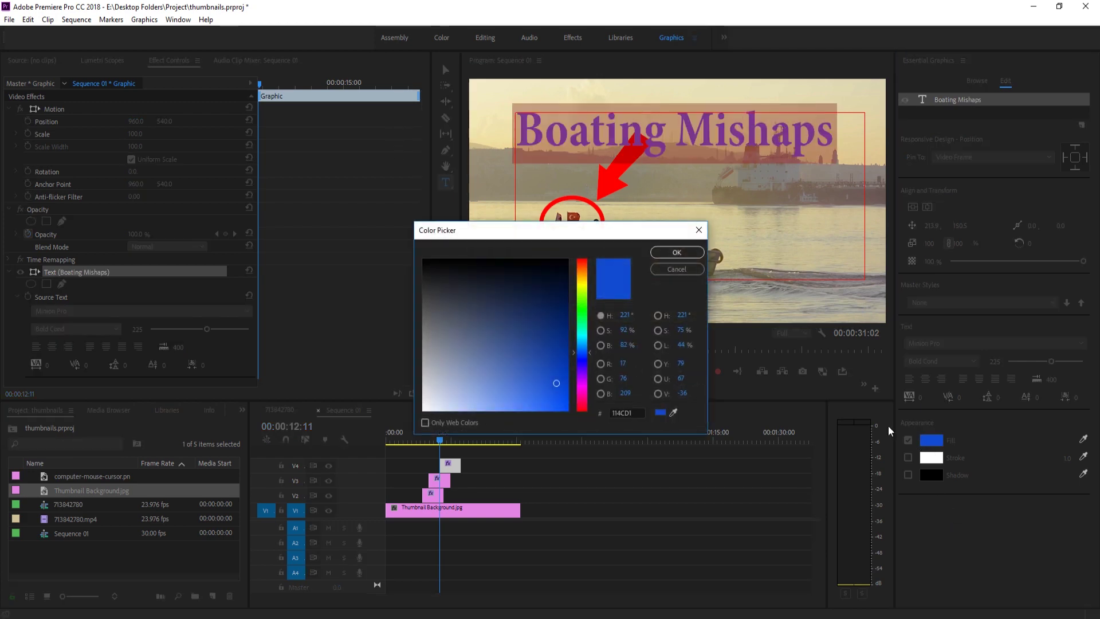
{"action": "left_click_drag", "start_coordinate": [582, 367], "coordinate": [585, 434]}
{"action": "left_click", "coordinate": [567, 393]}
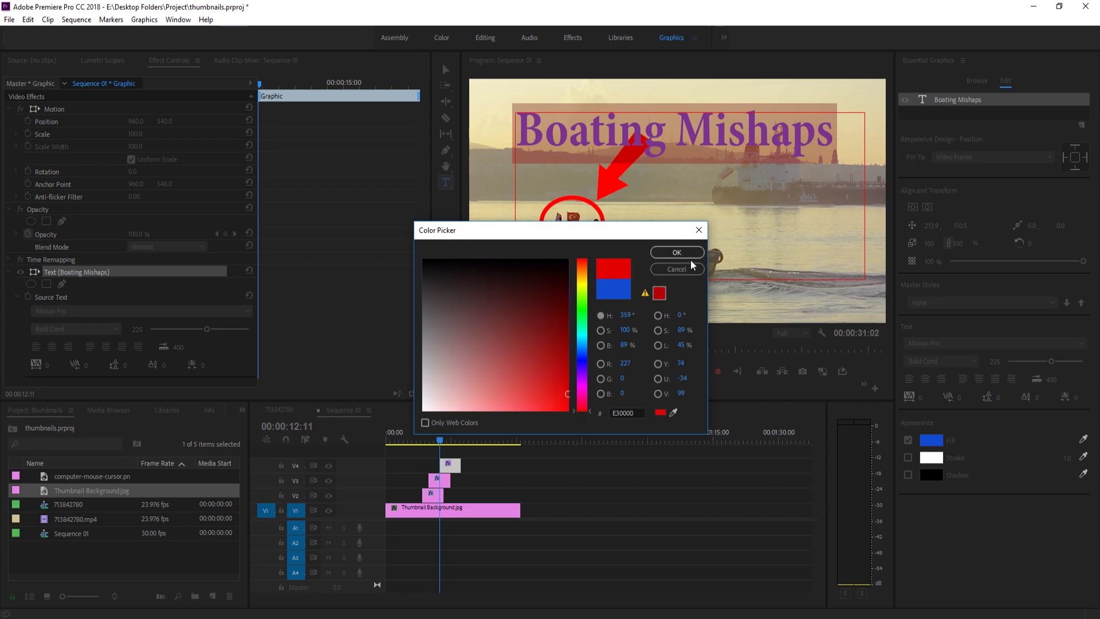
{"action": "left_click", "coordinate": [676, 253]}
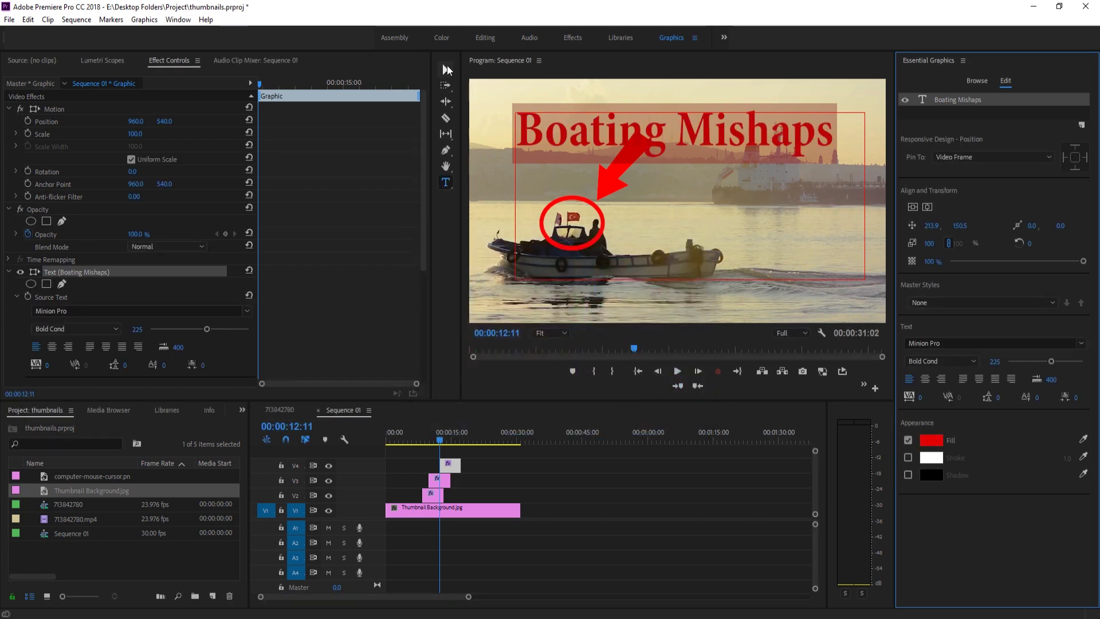
{"action": "left_click", "coordinate": [446, 68]}
{"action": "left_click_drag", "start_coordinate": [717, 129], "coordinate": [715, 106]}
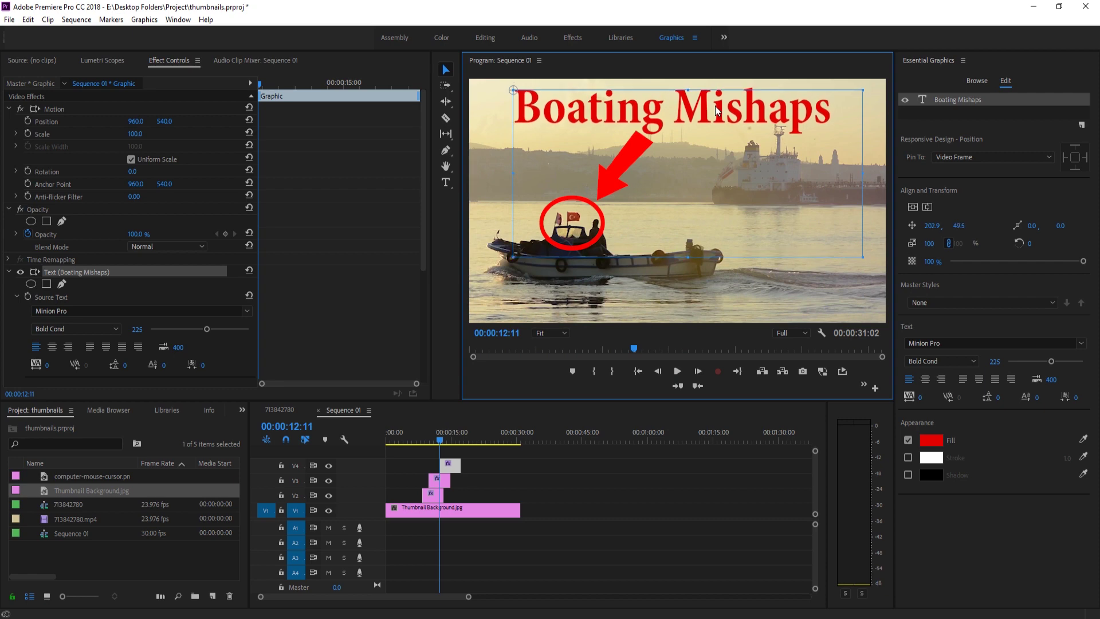
{"action": "left_click", "coordinate": [682, 302]}
{"action": "key", "text": "Right"}
{"action": "key", "text": "Right"}
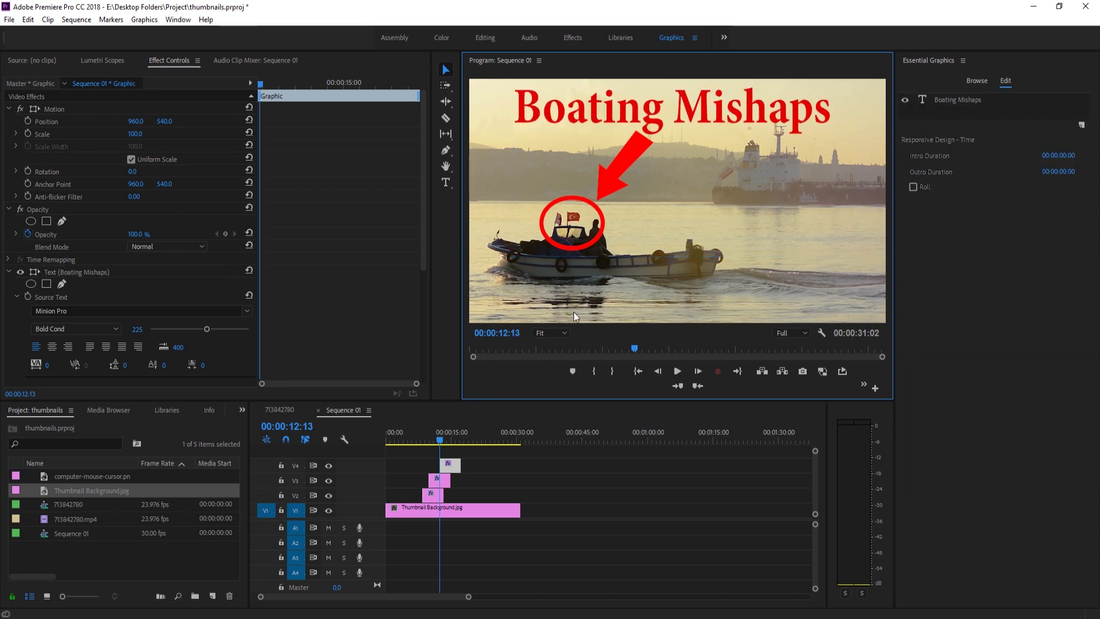
- At 25% monitor zoom, draw a rectangle covering the whole frame
{"action": "left_click", "coordinate": [553, 332]}
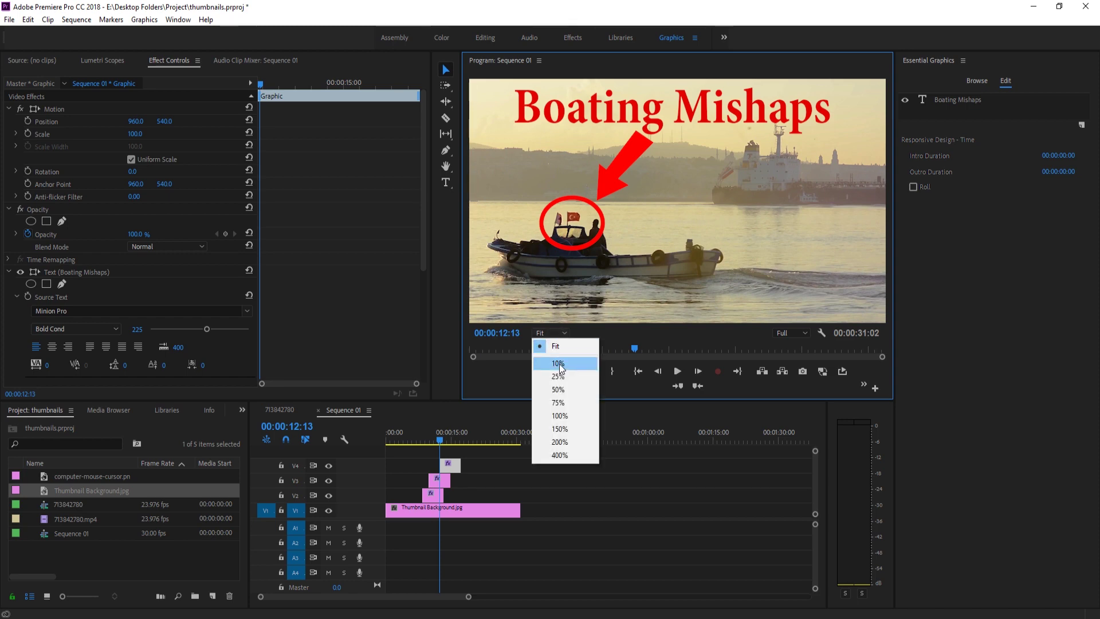
{"action": "left_click", "coordinate": [559, 365]}
{"action": "left_click", "coordinate": [553, 333]}
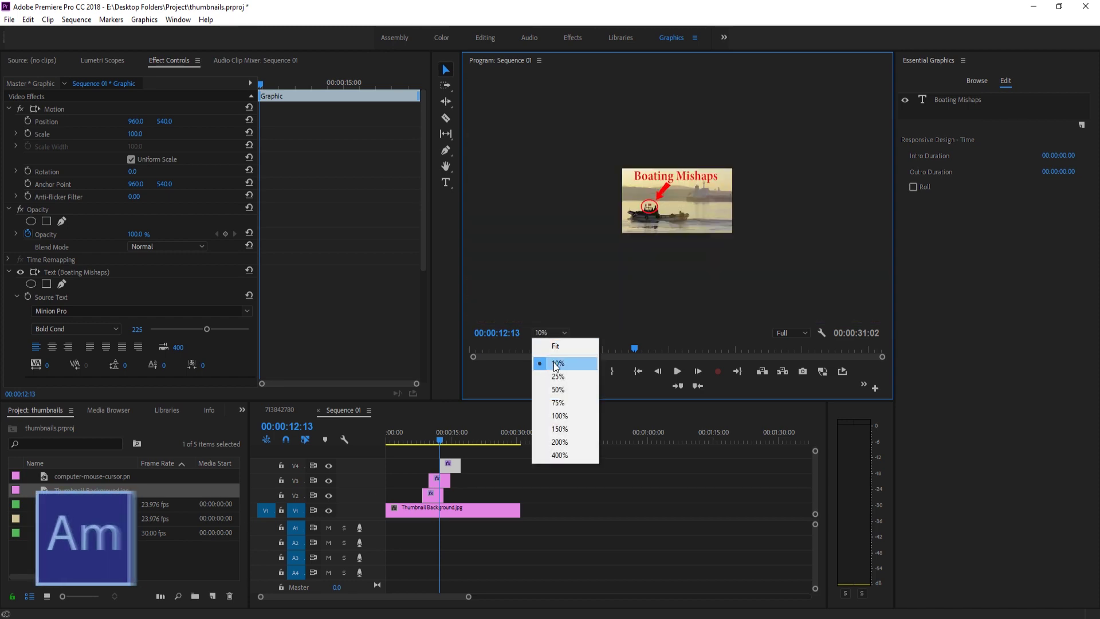
{"action": "left_click", "coordinate": [557, 376]}
{"action": "left_click", "coordinate": [446, 150]}
{"action": "left_click", "coordinate": [448, 148]}
{"action": "left_click", "coordinate": [492, 159]}
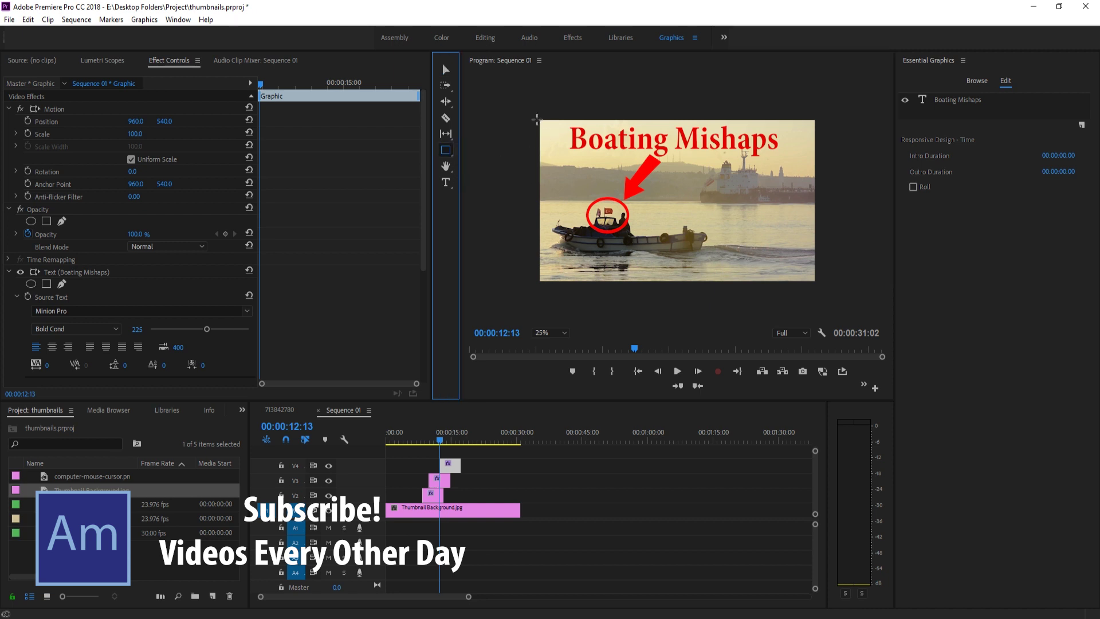
{"action": "mouse_move", "coordinate": [538, 121]}
{"action": "left_mouse_down"}
{"action": "mouse_move", "coordinate": [808, 271]}
{"action": "mouse_move", "coordinate": [813, 285]}
{"action": "left_mouse_up"}
- Turn off the rectangle's fill and set its red stroke to 100
{"action": "left_click", "coordinate": [908, 319]}
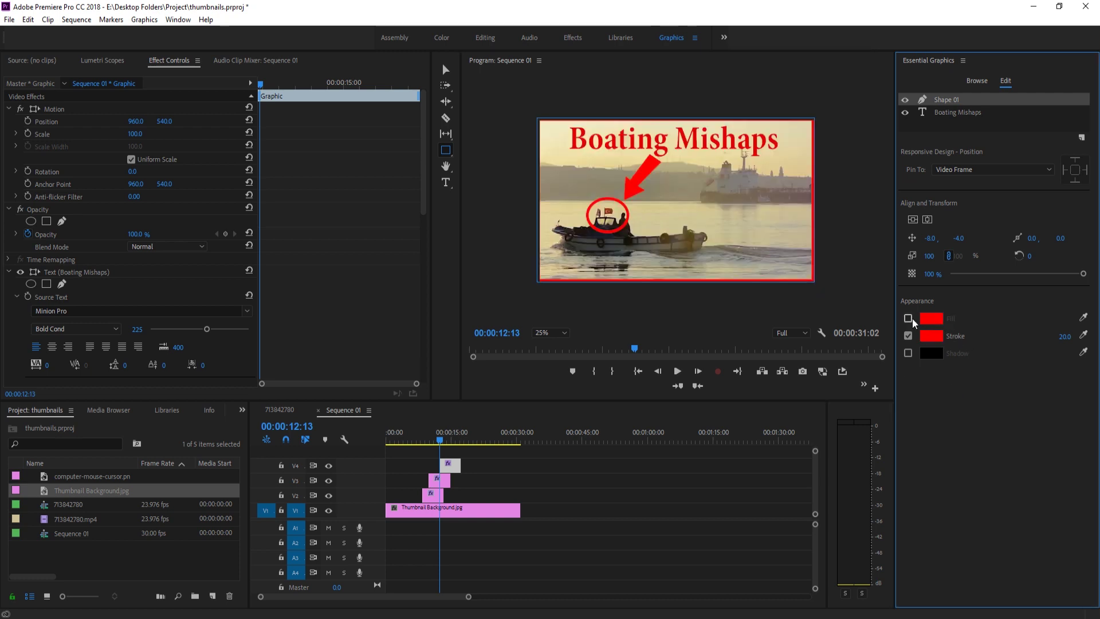
{"action": "left_click", "coordinate": [446, 69]}
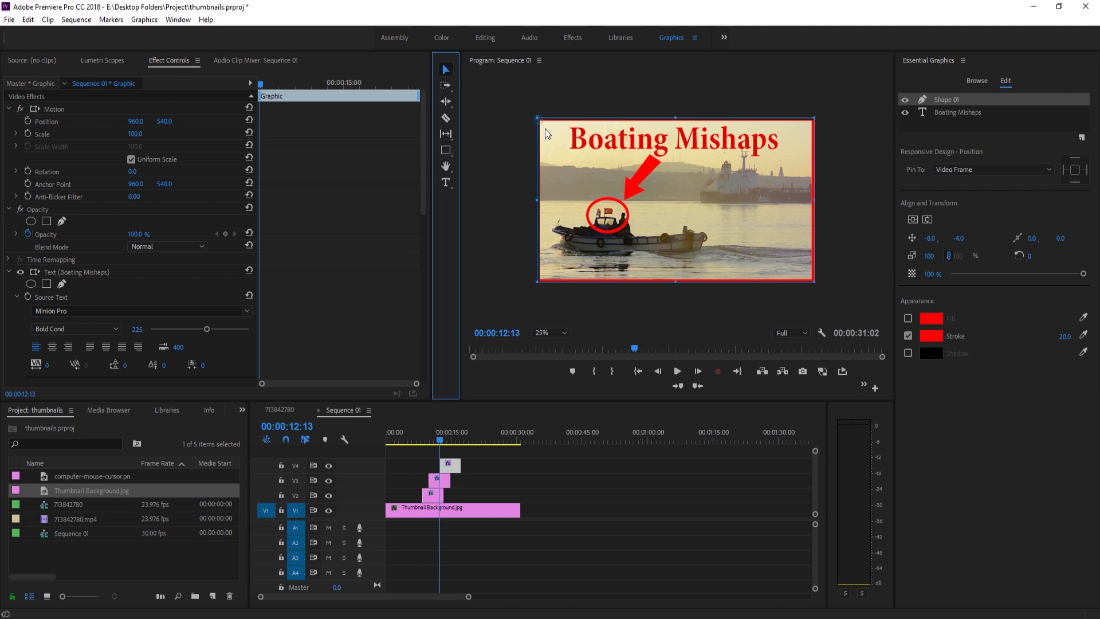
{"action": "left_click", "coordinate": [537, 200]}
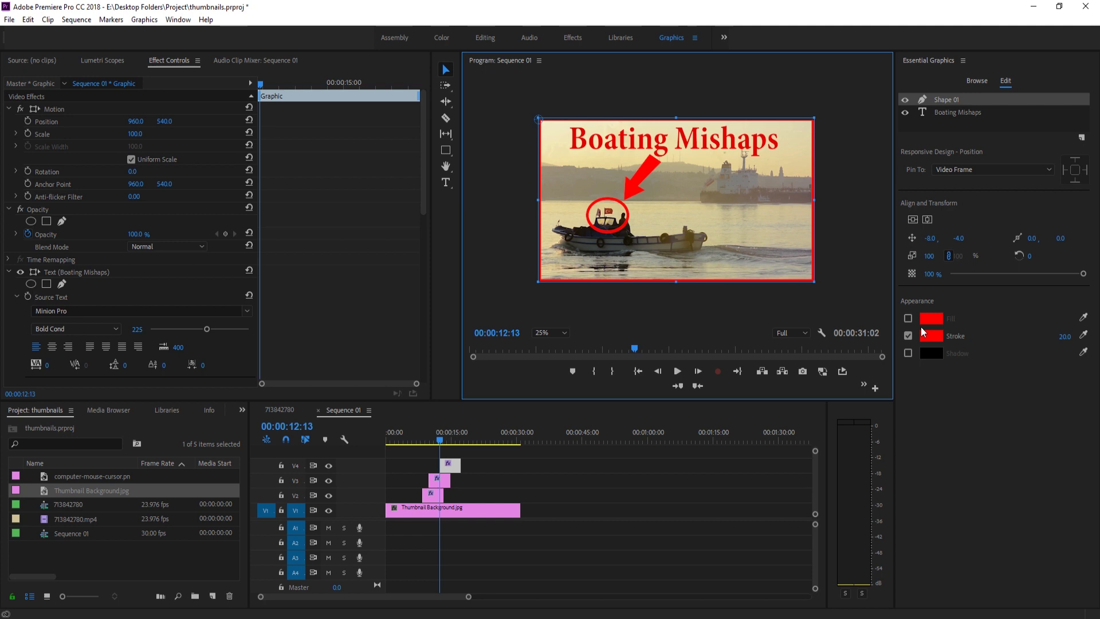
{"action": "left_click", "coordinate": [946, 363]}
{"action": "mouse_move", "coordinate": [1065, 336]}
{"action": "left_mouse_down"}
{"action": "mouse_move", "coordinate": [1089, 336]}
{"action": "mouse_move", "coordinate": [1043, 354]}
{"action": "left_mouse_up"}
{"action": "left_click", "coordinate": [715, 317]}
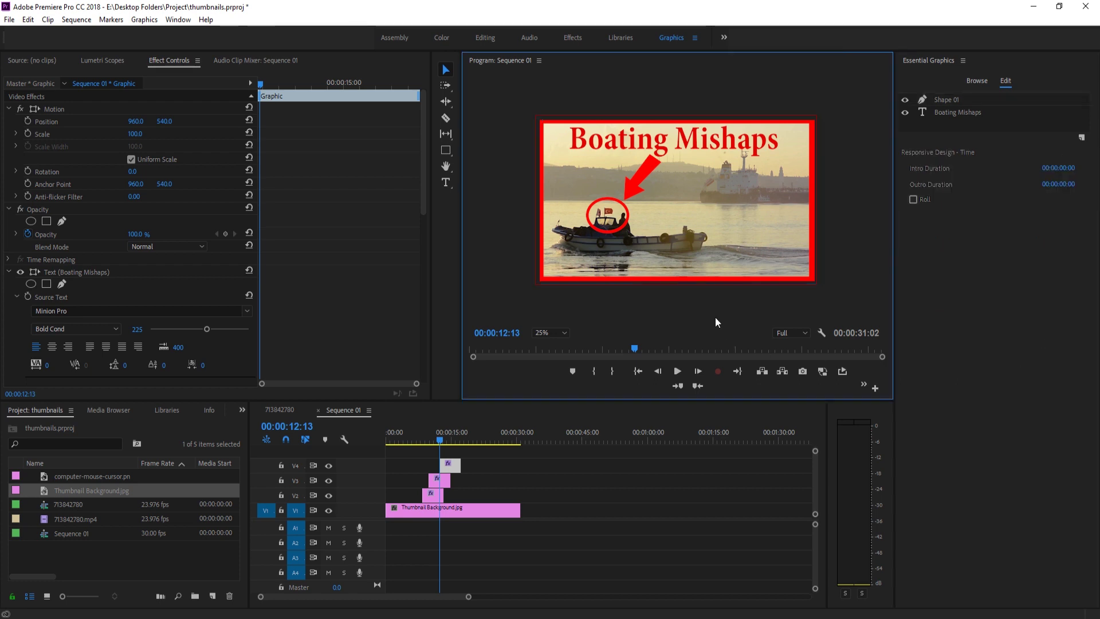
{"action": "left_click", "coordinate": [638, 535]}
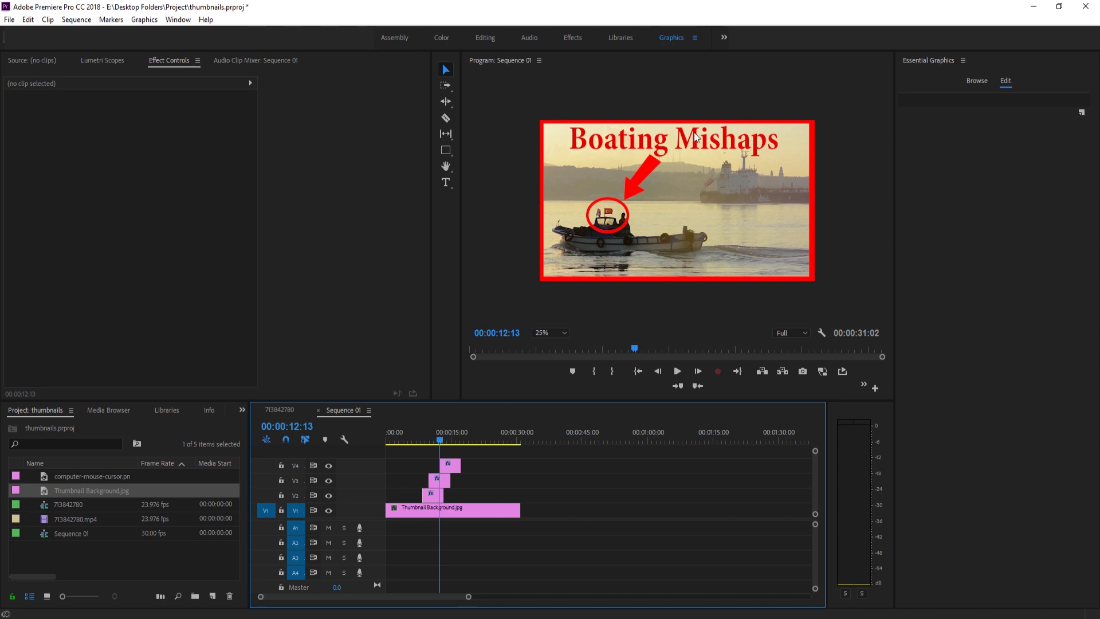
- Trim the V4 title clip's start, export the frame as a JPEG into Premiere Pro Scaling, and open that folder
{"action": "left_click_drag", "start_coordinate": [440, 465], "coordinate": [454, 495]}
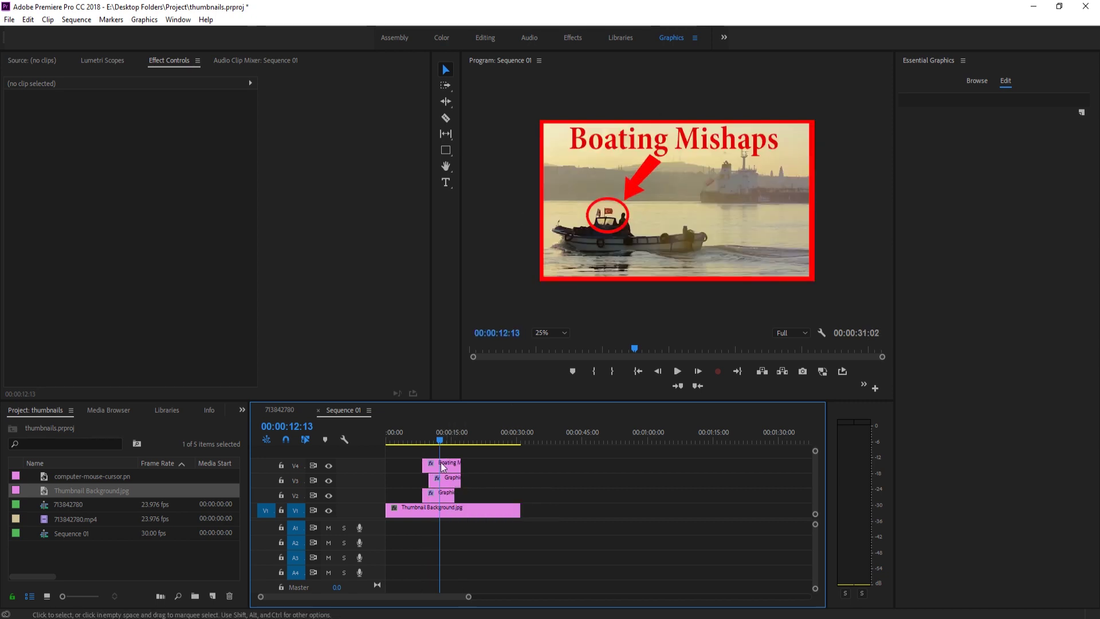
{"action": "left_click", "coordinate": [803, 371]}
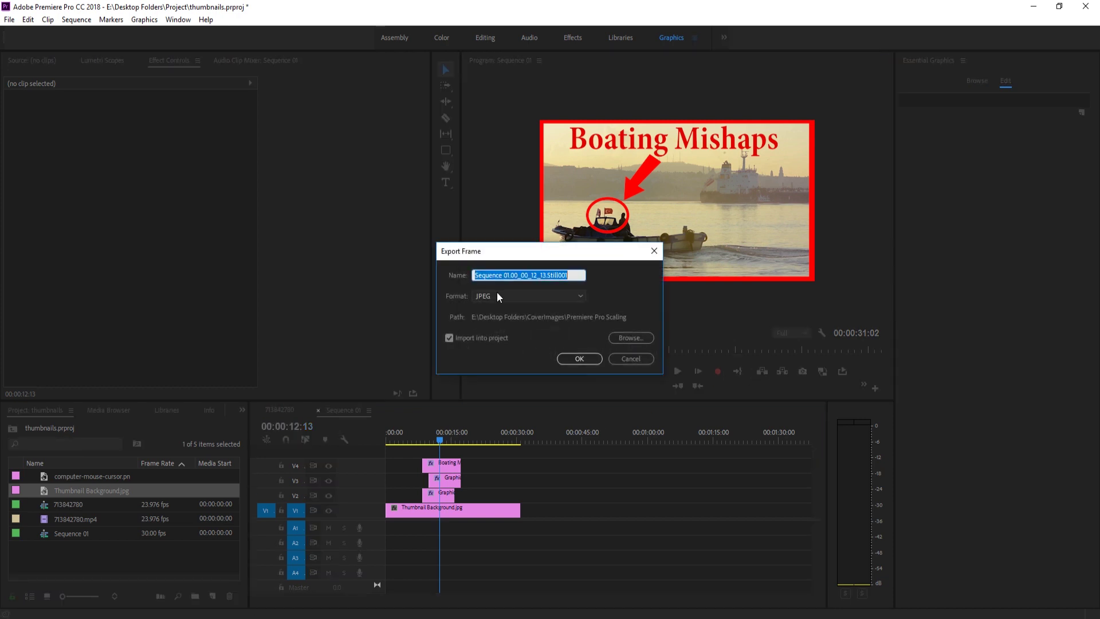
{"action": "left_click", "coordinate": [633, 339]}
{"action": "left_click_drag", "start_coordinate": [768, 261], "coordinate": [737, 229]}
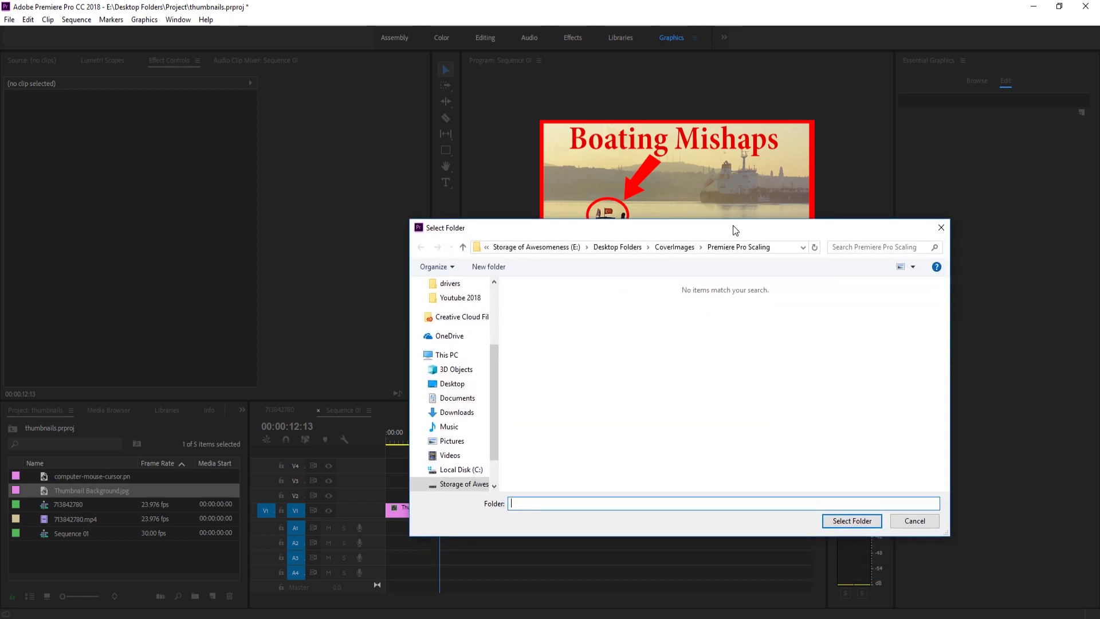
{"action": "left_click", "coordinate": [861, 519]}
{"action": "left_click", "coordinate": [576, 359]}
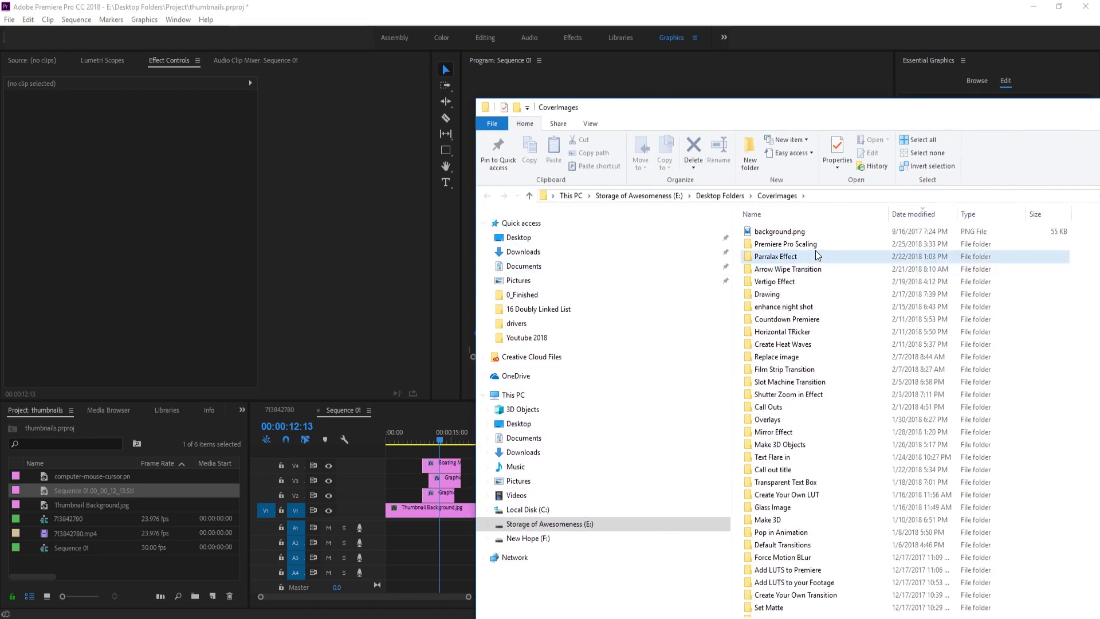
{"action": "double_click", "coordinate": [815, 249]}
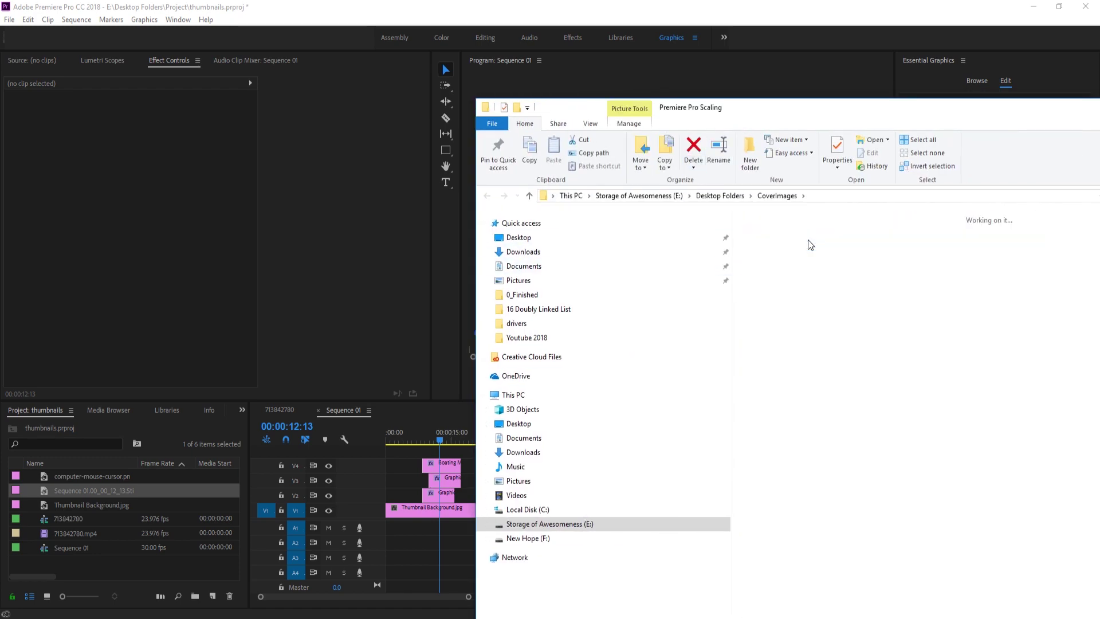
- In the Premiere Pro Scaling folder, check the exported Sequence 01.00_00_12_13.Still001.jpg thumbnail
{"action": "left_click_drag", "start_coordinate": [851, 112], "coordinate": [581, 105]}
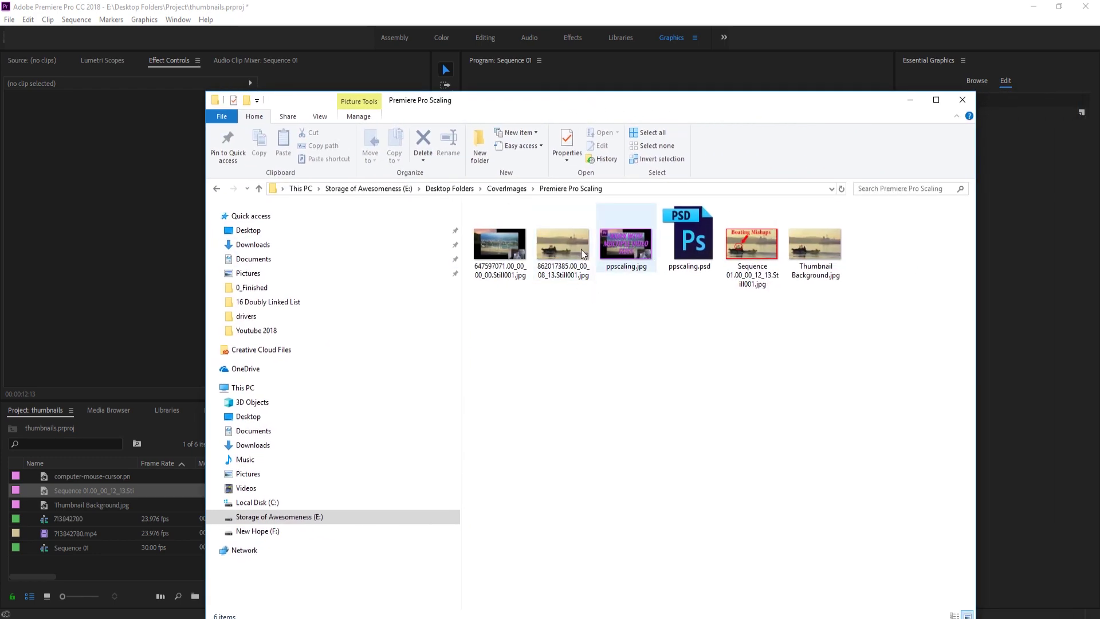
{"action": "left_click", "coordinate": [637, 251]}
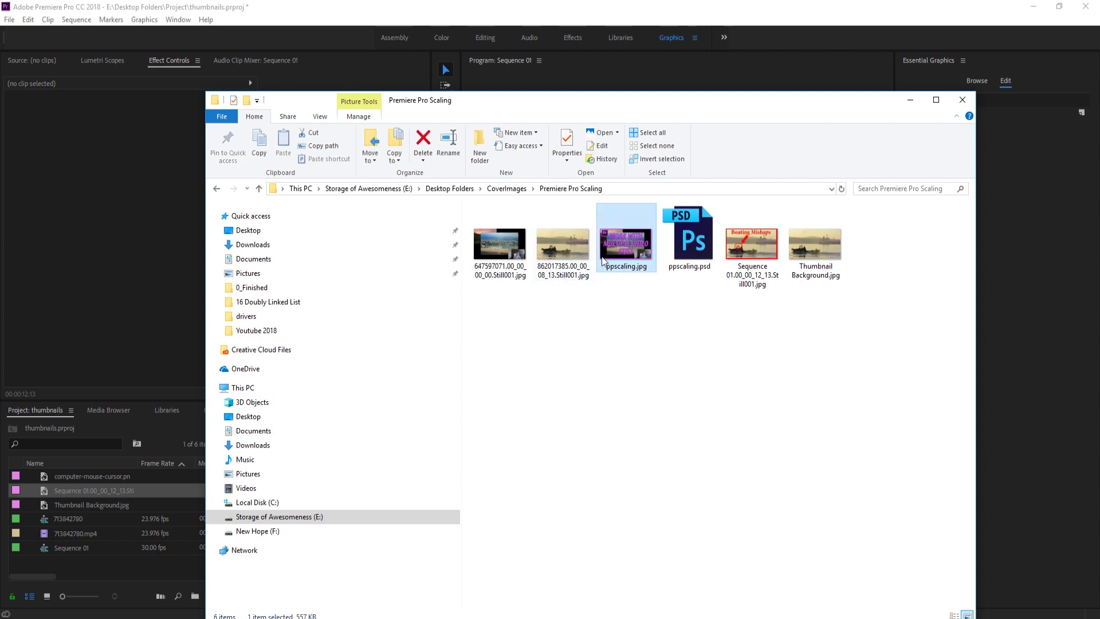
{"action": "left_click", "coordinate": [766, 279]}
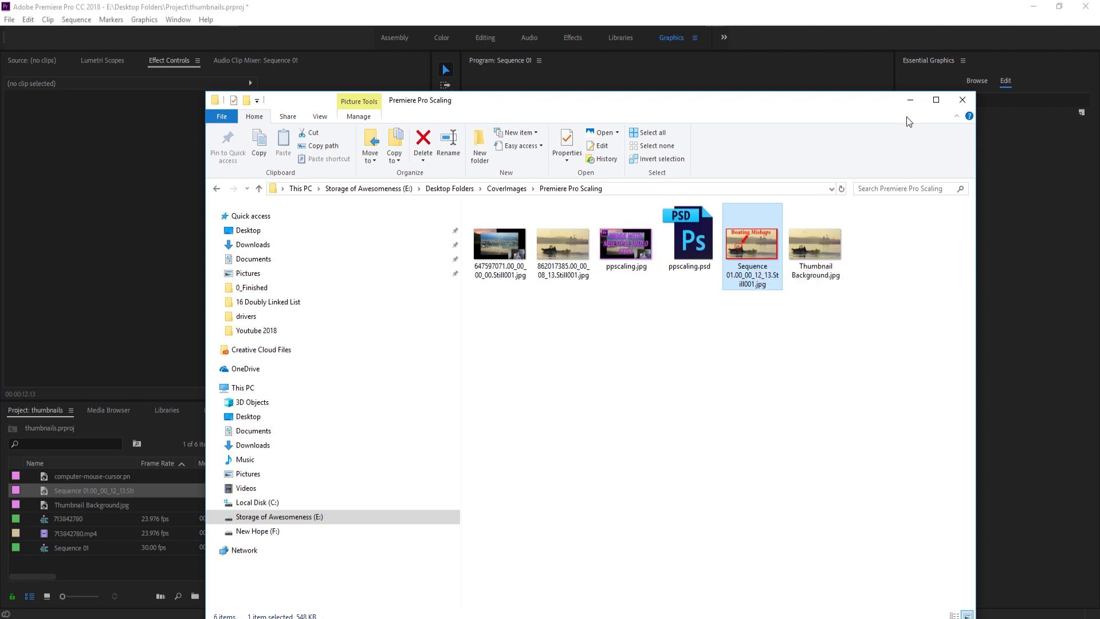
{"action": "left_click", "coordinate": [910, 100]}
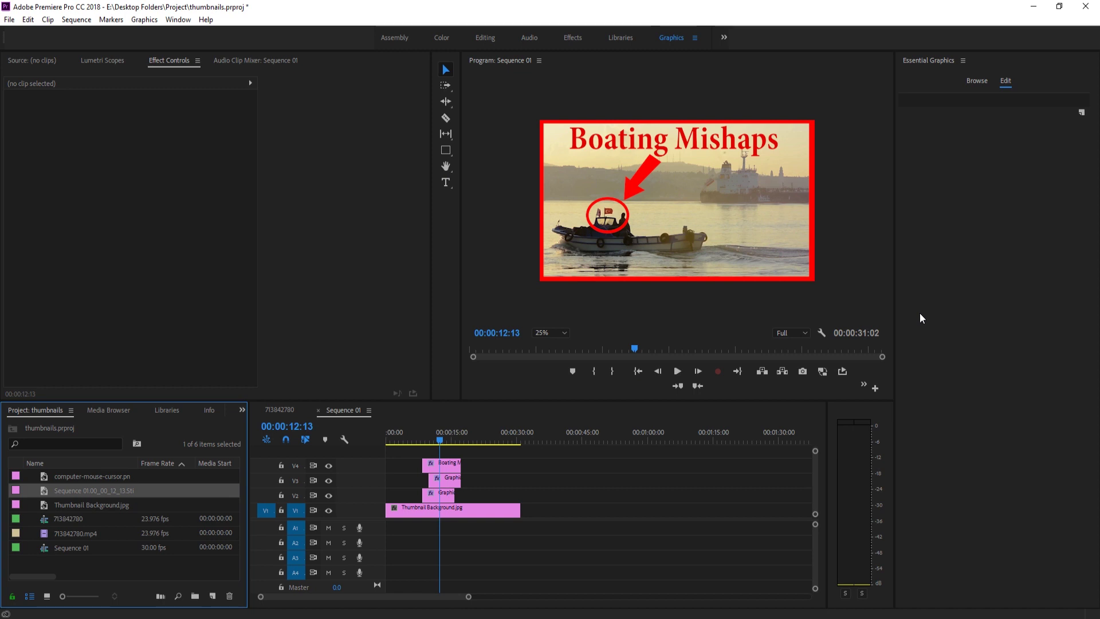